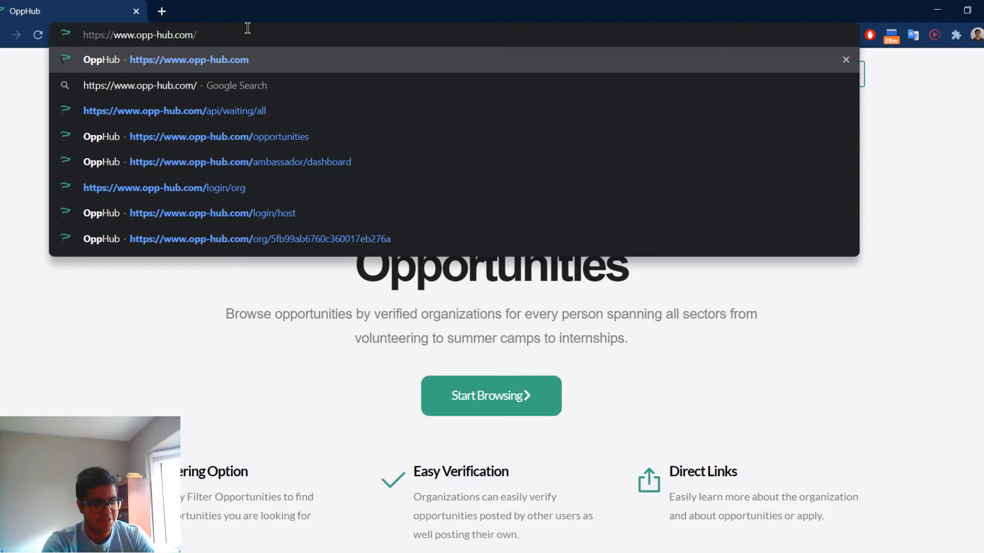
Go to the organization sign-up page at opp-hub.com/signup/org and highlight its address.
{"action": "type", "text": "sign"}
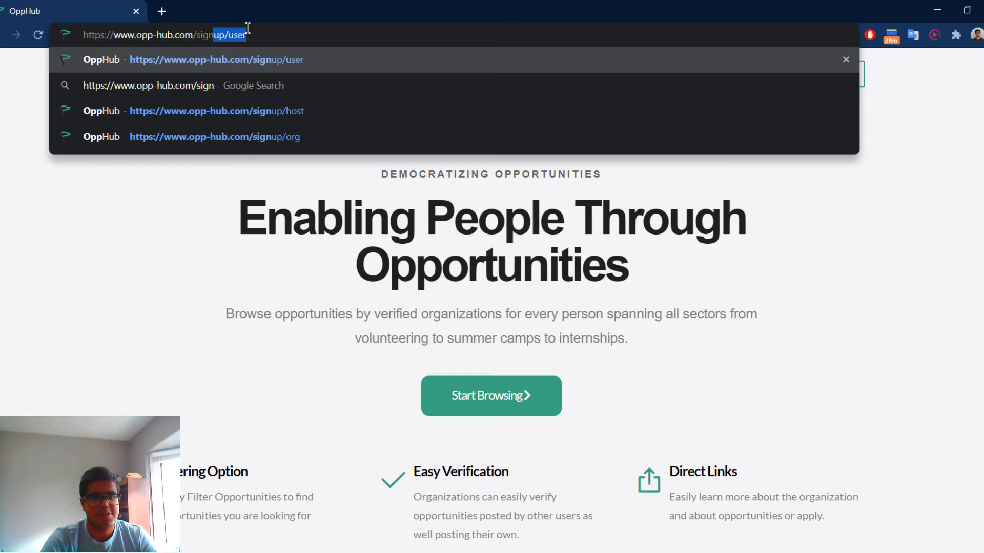
{"action": "key", "text": "Down"}
{"action": "key", "text": "Down"}
{"action": "key", "text": "Down"}
{"action": "key", "text": "Return"}
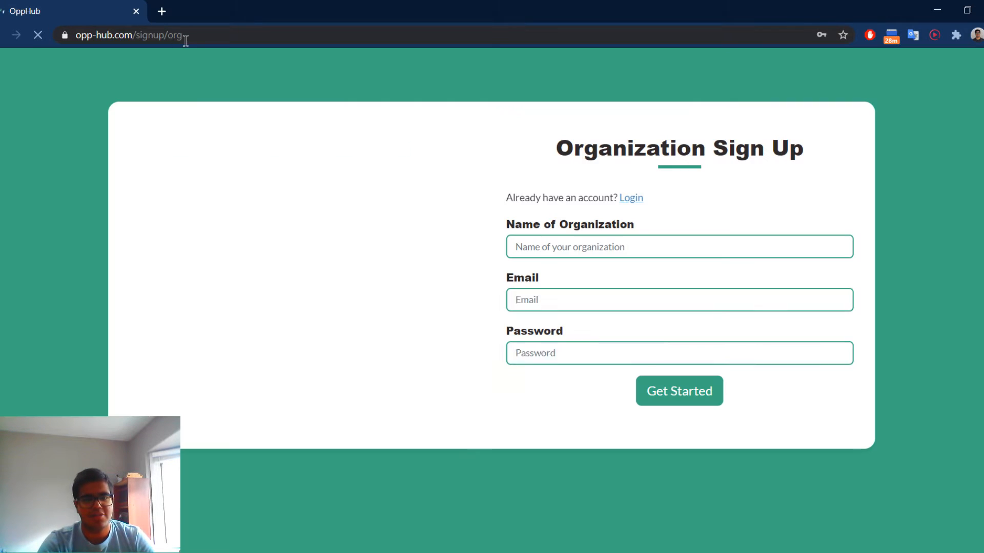
{"action": "double_click", "coordinate": [175, 35]}
{"action": "left_click_drag", "start_coordinate": [122, 38], "coordinate": [54, 37]}
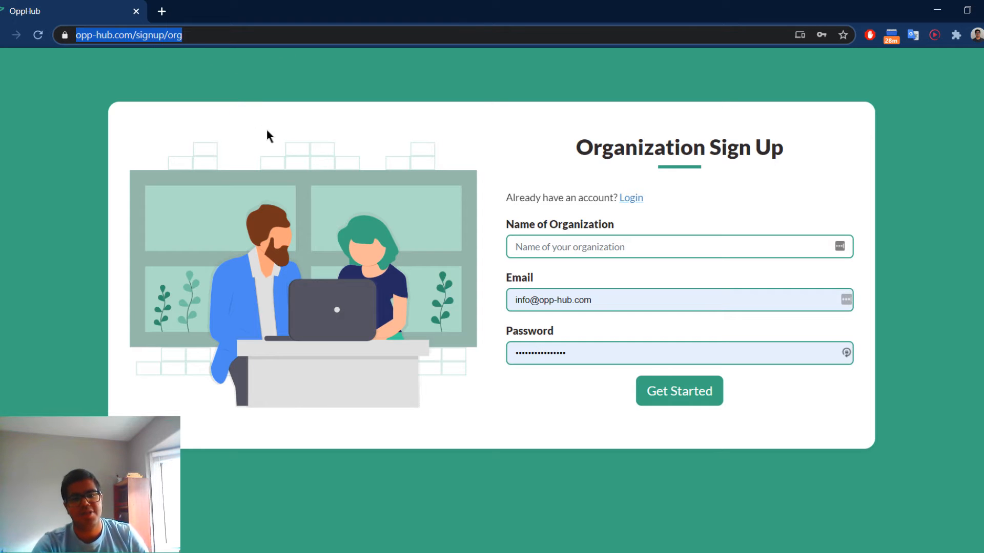
Clear the prefilled email and password from the organization sign-up form.
{"action": "left_click_drag", "start_coordinate": [595, 300], "coordinate": [441, 298]}
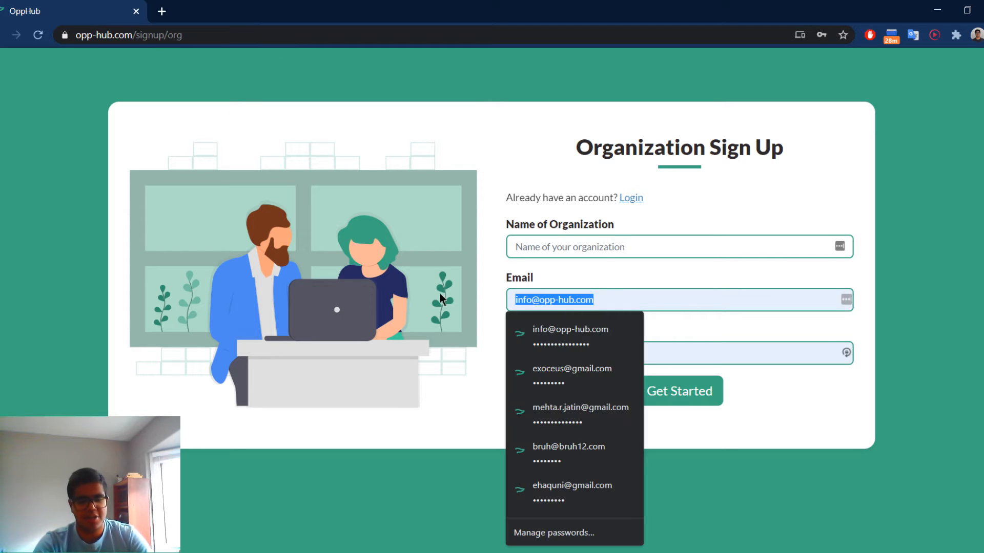
{"action": "key", "text": "BackSpace"}
{"action": "key", "text": "Tab"}
{"action": "key", "text": "BackSpace"}
{"action": "left_click", "coordinate": [489, 410]}
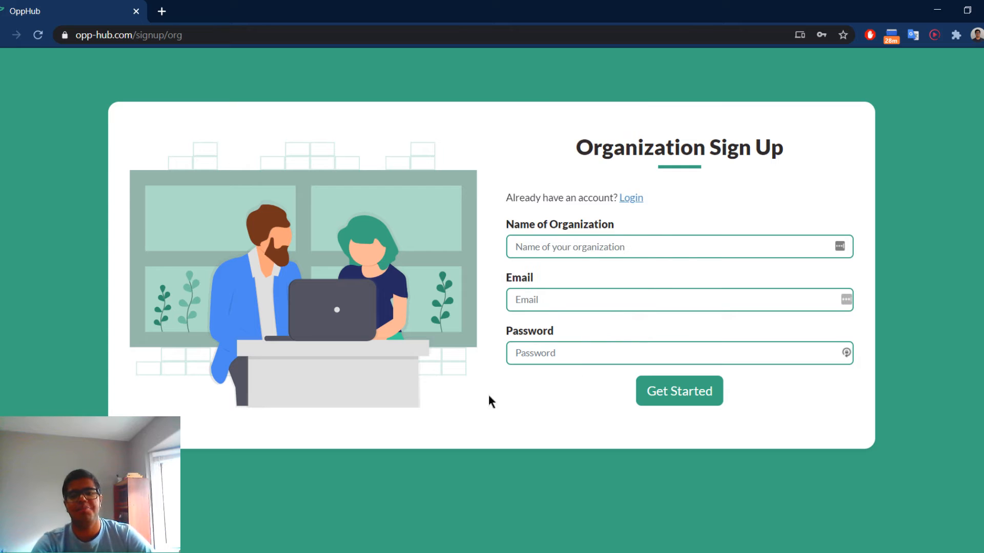
{"action": "left_click", "coordinate": [552, 246]}
{"action": "left_click", "coordinate": [700, 195]}
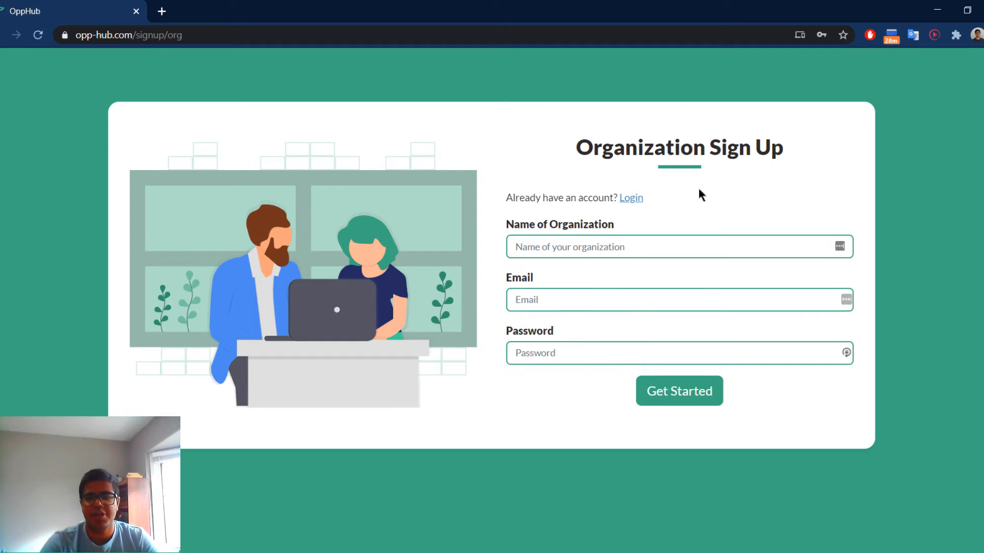
Enter OppHub Official as the name of the organization.
{"action": "left_click", "coordinate": [527, 247]}
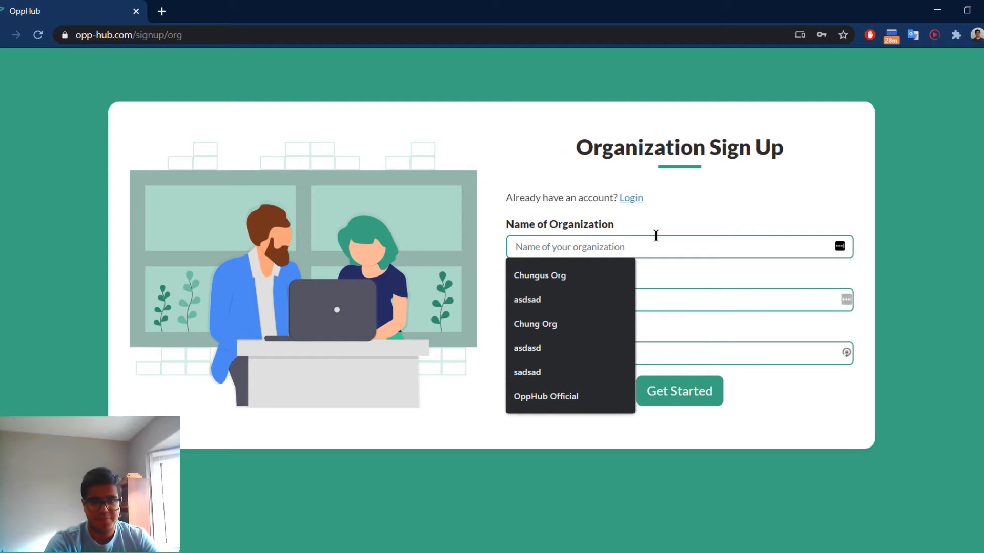
{"action": "type", "text": "Opp"}
{"action": "key", "text": "Down"}
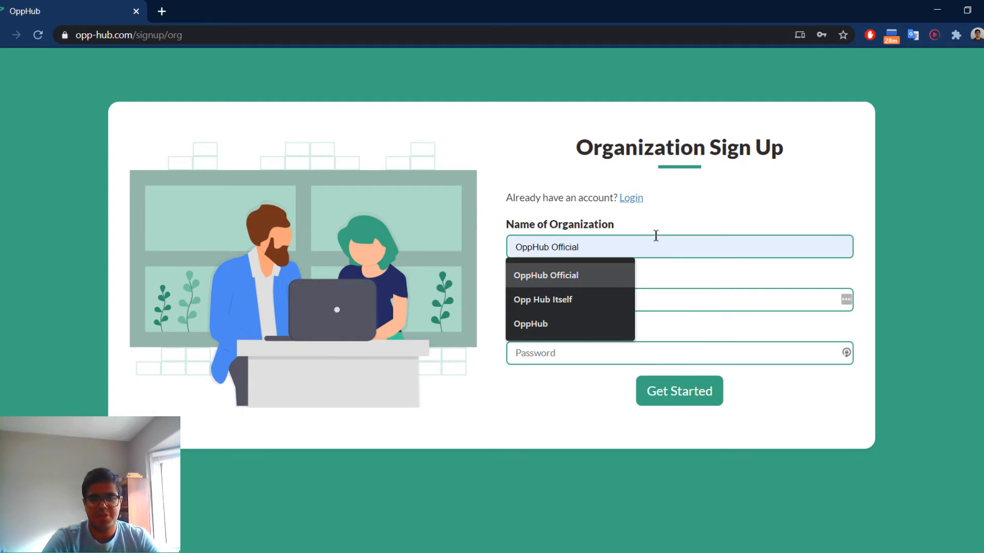
{"action": "key", "text": "Return"}
Fill in the email and password from the first saved login and adapt the email to the organization's official address.
{"action": "left_click", "coordinate": [559, 302]}
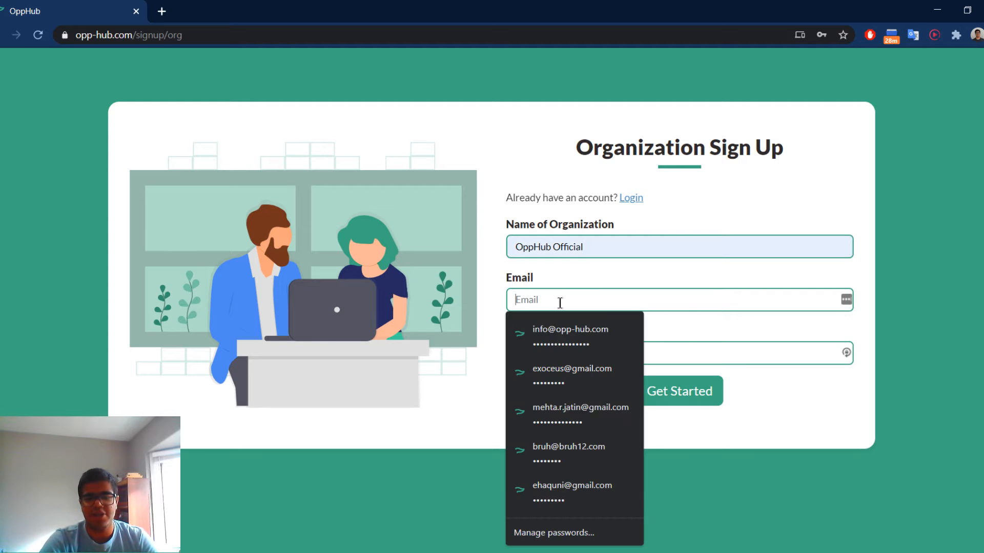
{"action": "key", "text": "Down"}
{"action": "key", "text": "Return"}
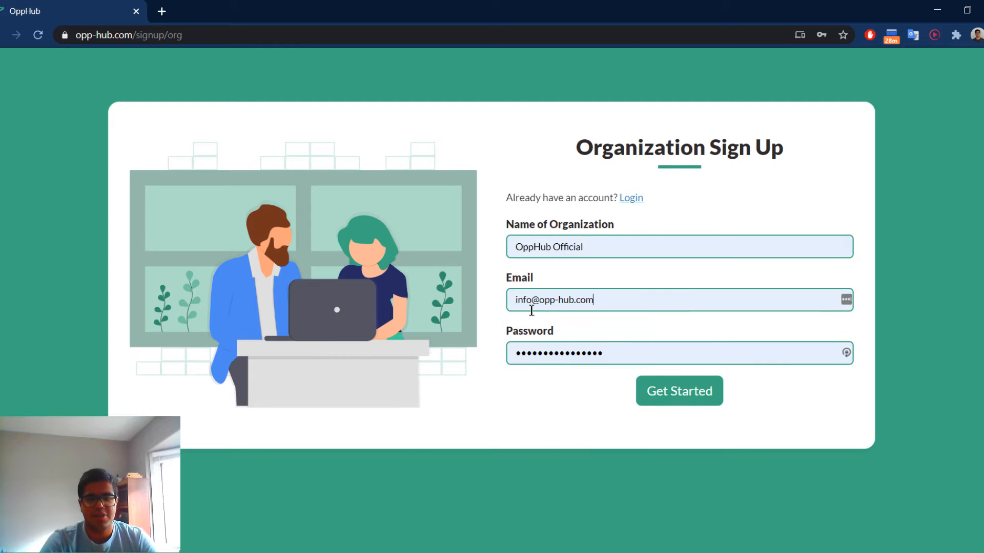
{"action": "left_click", "coordinate": [531, 304]}
{"action": "type", "text": "-"}
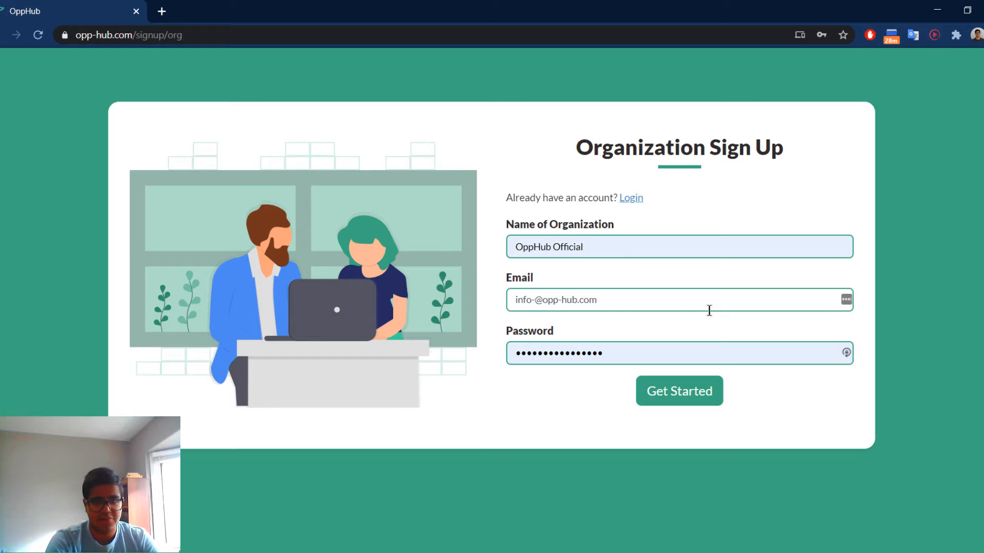
{"action": "type", "text": "offic"}
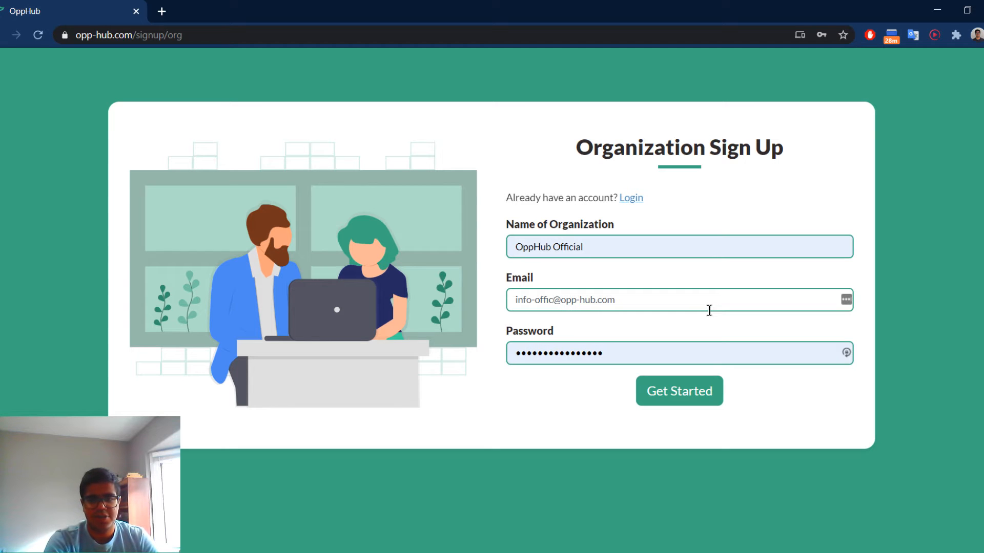
{"action": "type", "text": "ial"}
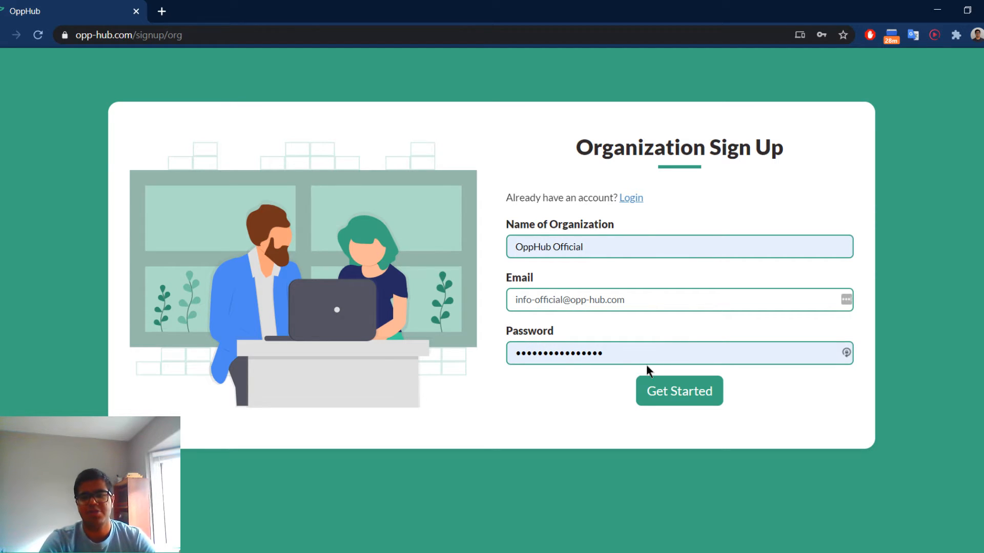
Replace the password with a new account password, submit the sign-up form and dismiss the offer to save the login.
{"action": "left_click_drag", "start_coordinate": [637, 358], "coordinate": [376, 360]}
{"action": "key", "text": "BackSpace"}
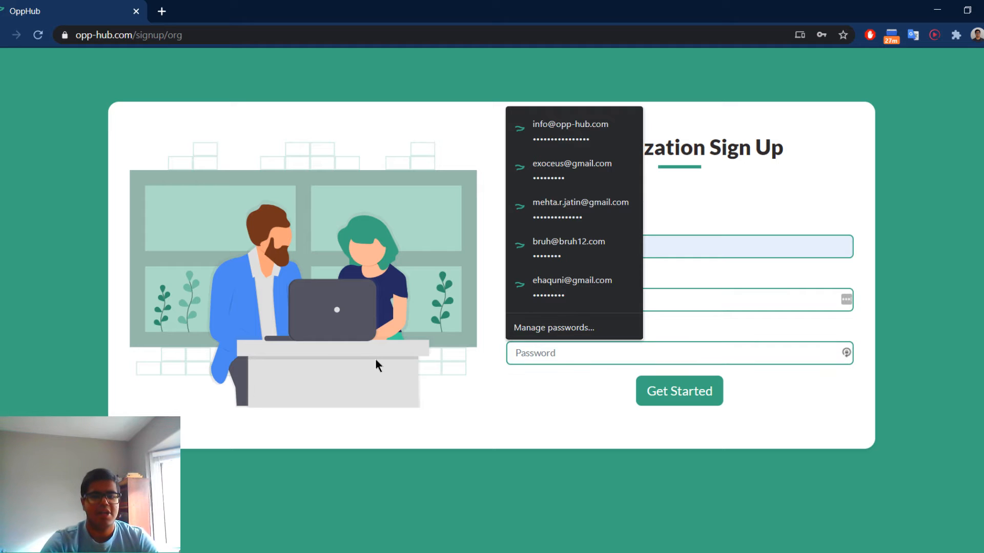
{"action": "left_click", "coordinate": [565, 382]}
{"action": "left_click", "coordinate": [571, 353]}
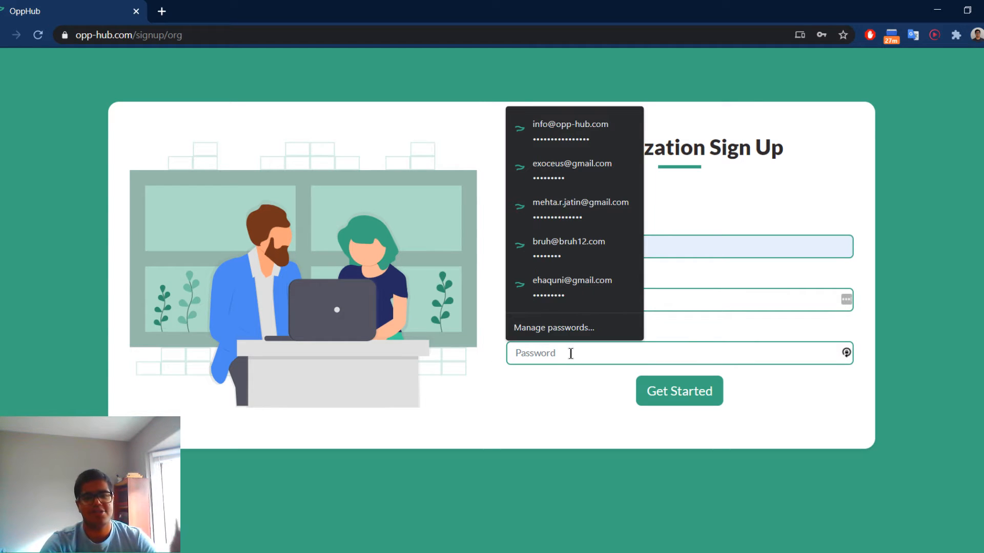
{"action": "type", "text": "•••••••••••••"}
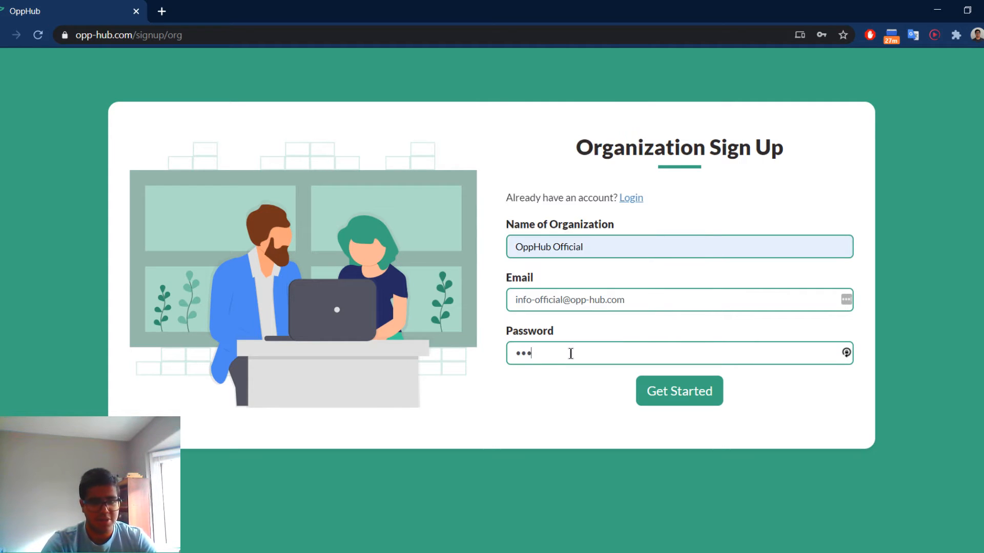
{"action": "left_click", "coordinate": [687, 398]}
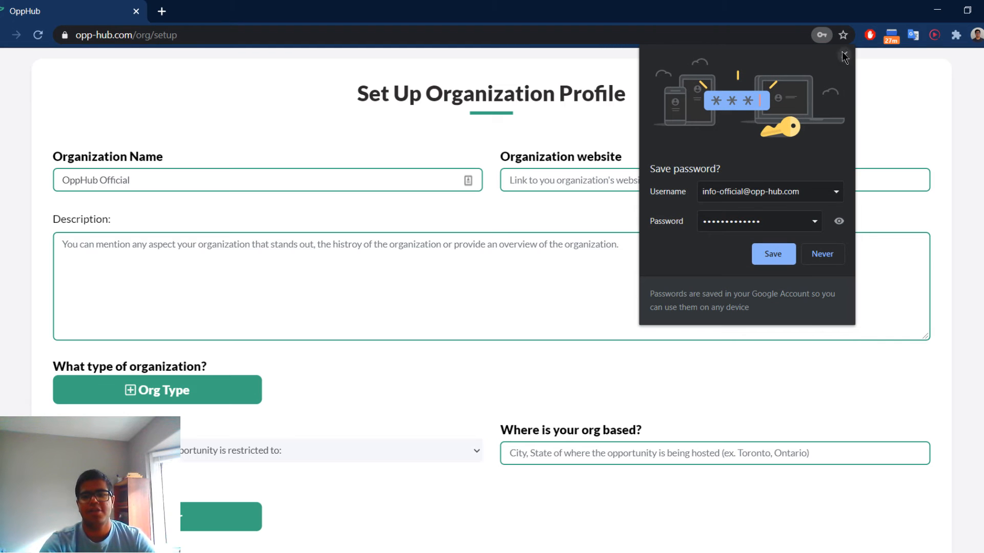
{"action": "left_click", "coordinate": [843, 53]}
{"action": "scroll", "coordinate": [538, 244], "scroll_direction": "down", "scroll_amount": 5}
{"action": "scroll", "coordinate": [533, 248], "scroll_direction": "up", "scroll_amount": 5}
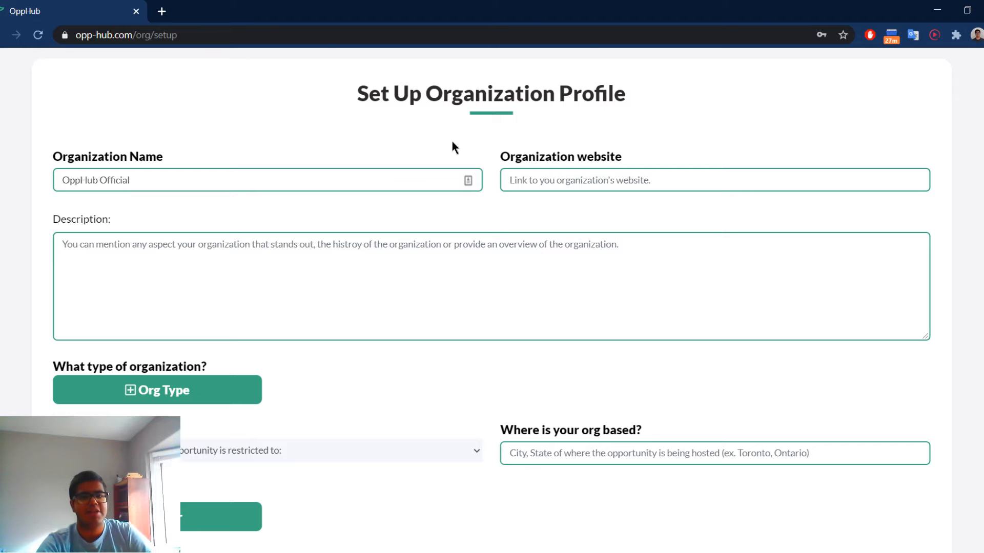
{"action": "left_click_drag", "start_coordinate": [385, 99], "coordinate": [657, 106]}
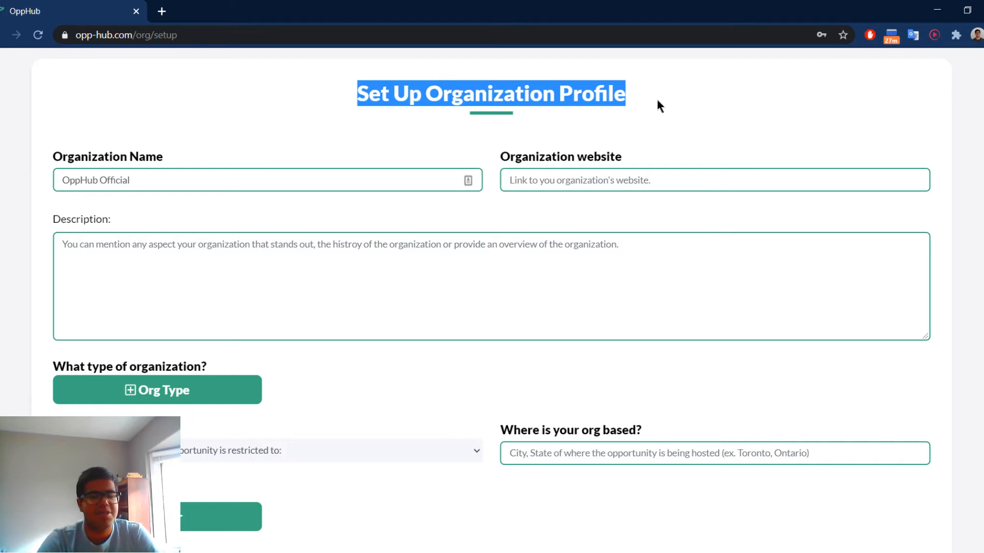
{"action": "left_click", "coordinate": [659, 101]}
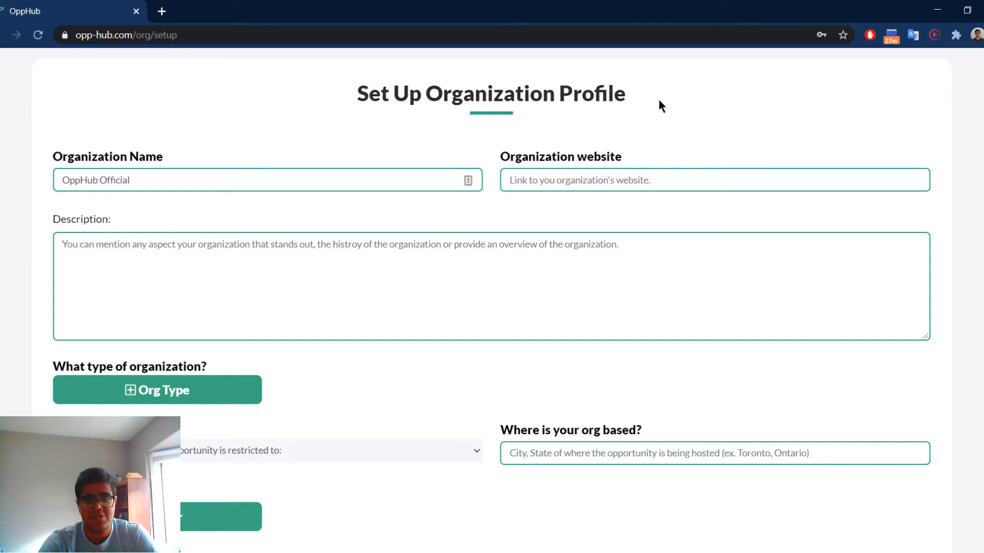
{"action": "left_click", "coordinate": [573, 185]}
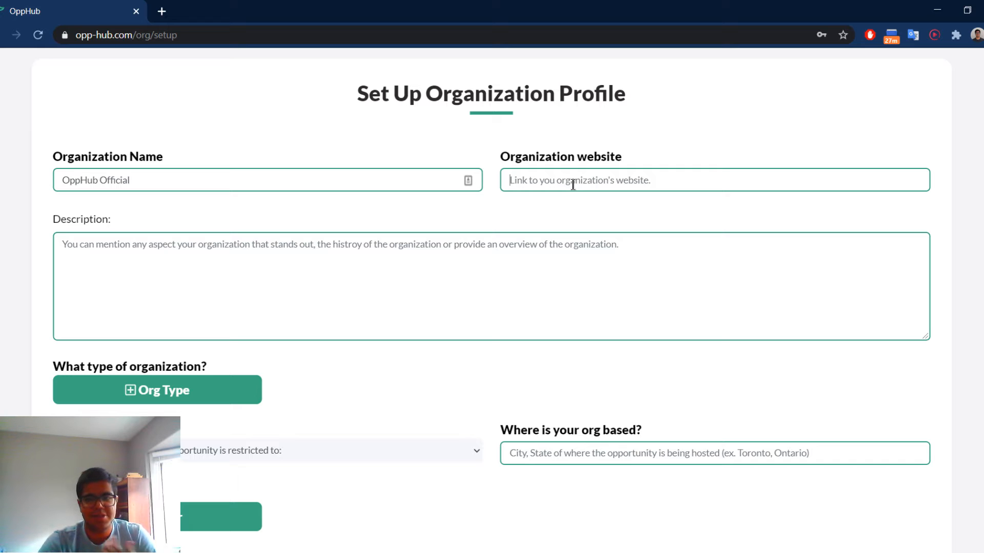
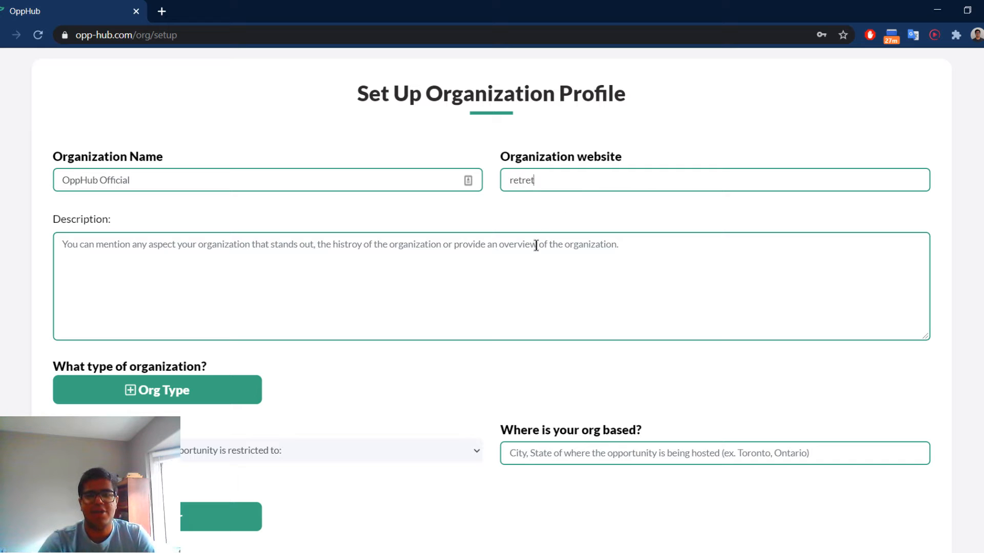
{"action": "left_click", "coordinate": [535, 245]}
{"action": "double_click", "coordinate": [547, 175]}
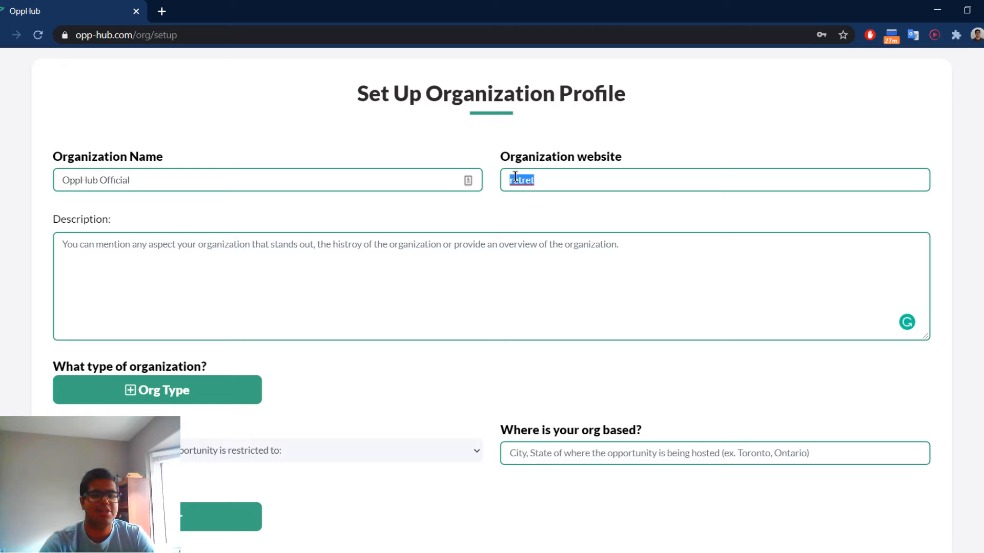
{"action": "key", "text": "BackSpace"}
Open the OppHub homepage in a new tab and copy its address into the organization website field.
{"action": "left_click", "coordinate": [162, 11]}
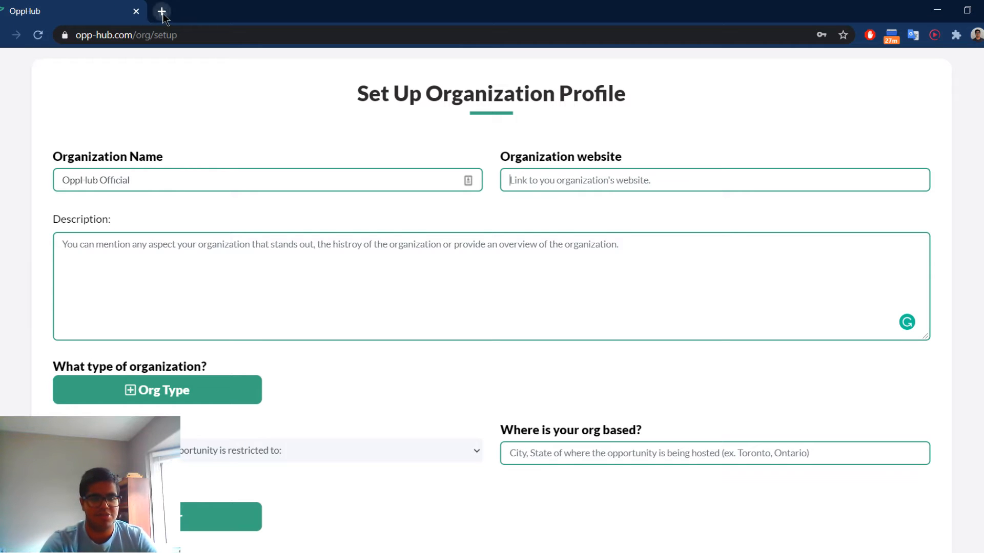
{"action": "type", "text": "opp"}
{"action": "key", "text": "Return"}
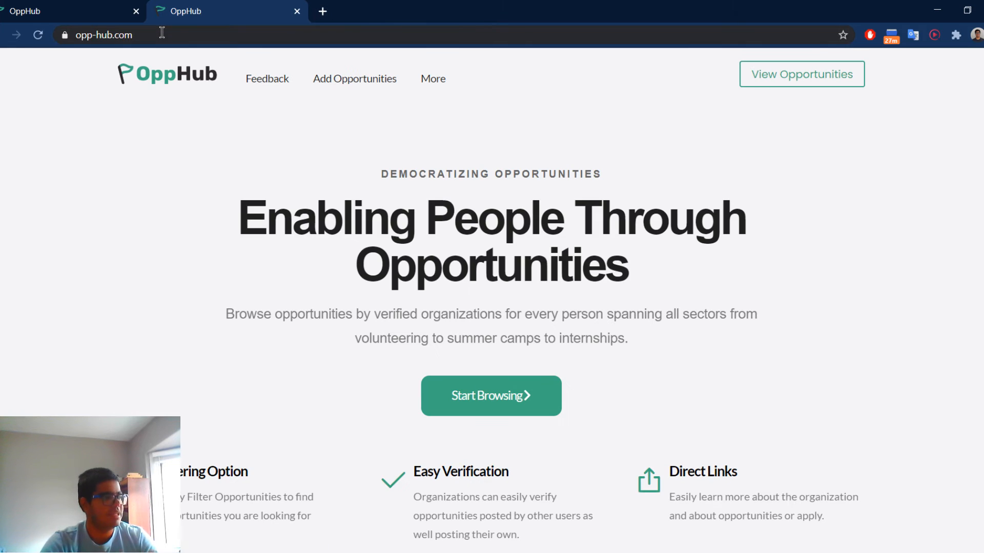
{"action": "left_click_drag", "start_coordinate": [136, 35], "coordinate": [73, 39]}
{"action": "key", "text": "ctrl+c"}
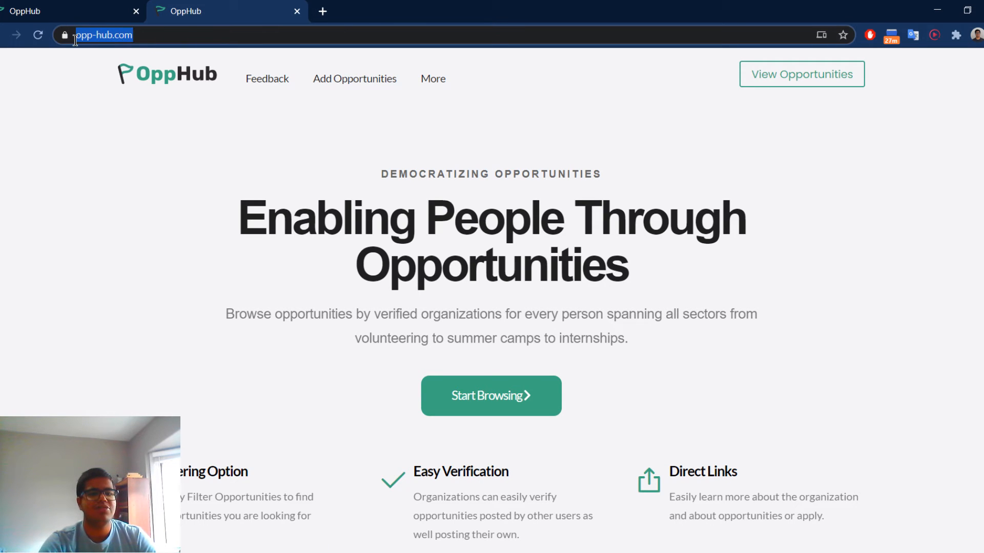
{"action": "left_click", "coordinate": [90, 6]}
{"action": "key", "text": "ctrl+v"}
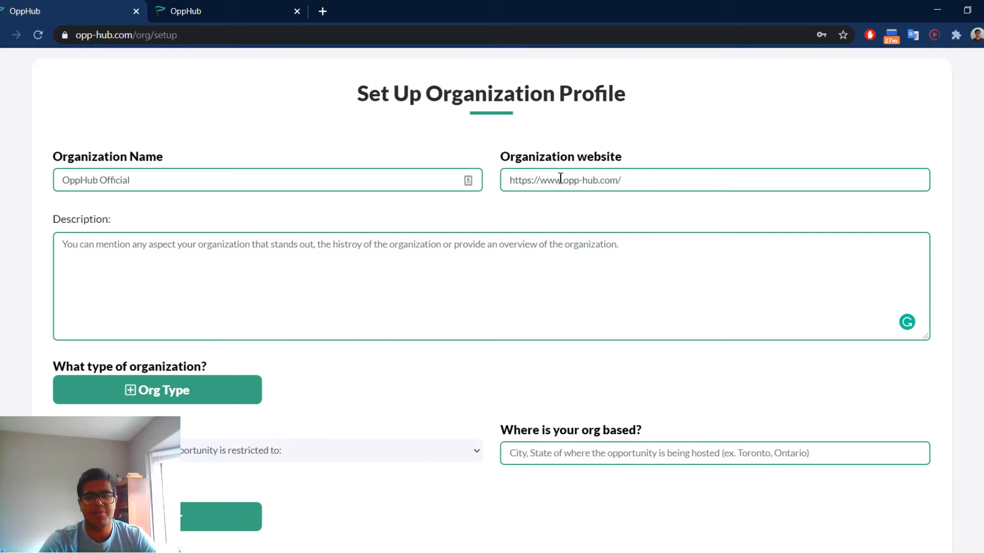
Shorten the organization website to opp-hub.com.
{"action": "left_click_drag", "start_coordinate": [564, 180], "coordinate": [547, 180]}
{"action": "key", "text": "shift+Home"}
{"action": "key", "text": "BackSpace"}
{"action": "left_click", "coordinate": [639, 184]}
{"action": "key", "text": "BackSpace"}
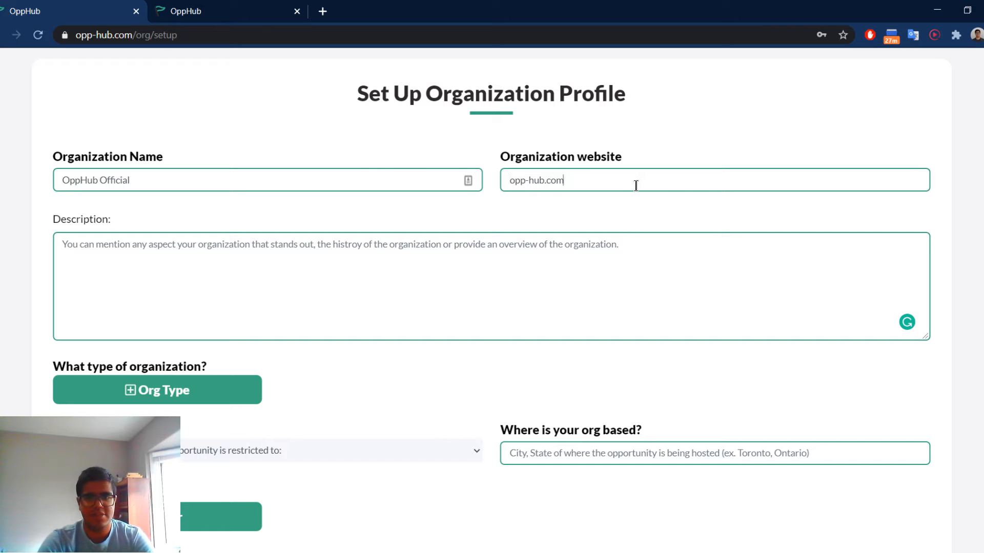
{"action": "left_click", "coordinate": [218, 10]}
{"action": "left_click", "coordinate": [159, 37]}
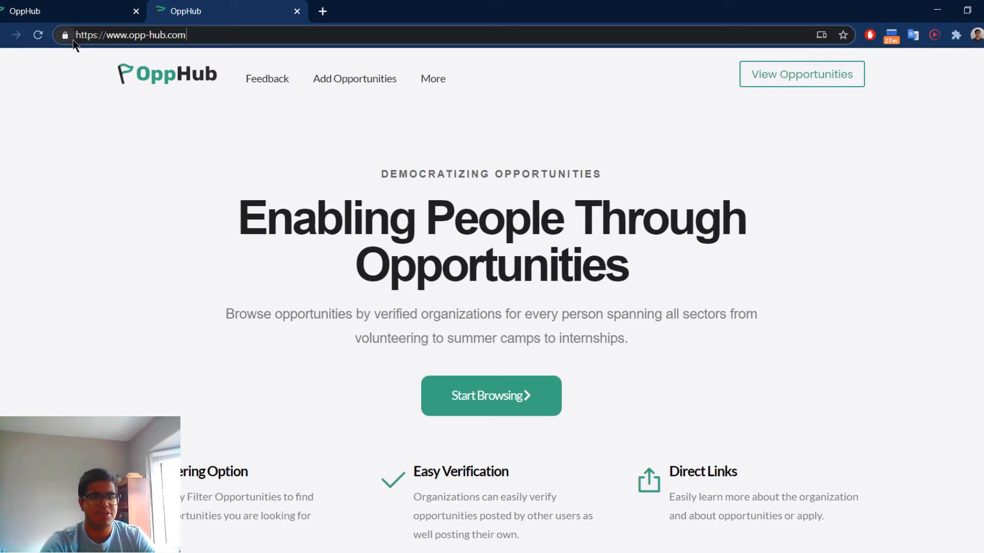
{"action": "left_click_drag", "start_coordinate": [76, 38], "coordinate": [316, 40]}
{"action": "key", "text": "ctrl+c"}
{"action": "left_click", "coordinate": [53, 10]}
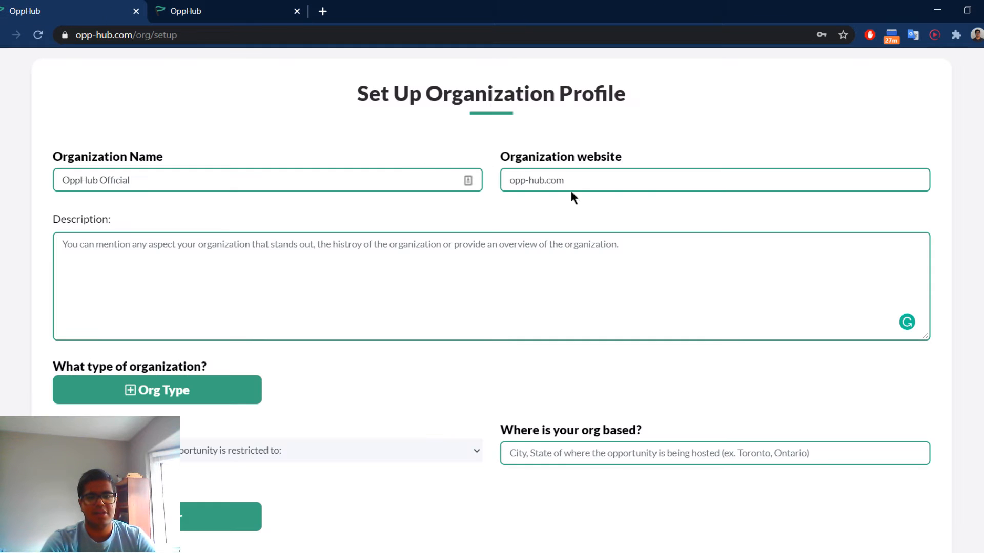
{"action": "left_click_drag", "start_coordinate": [570, 185], "coordinate": [293, 183]}
{"action": "key", "text": "ctrl+v"}
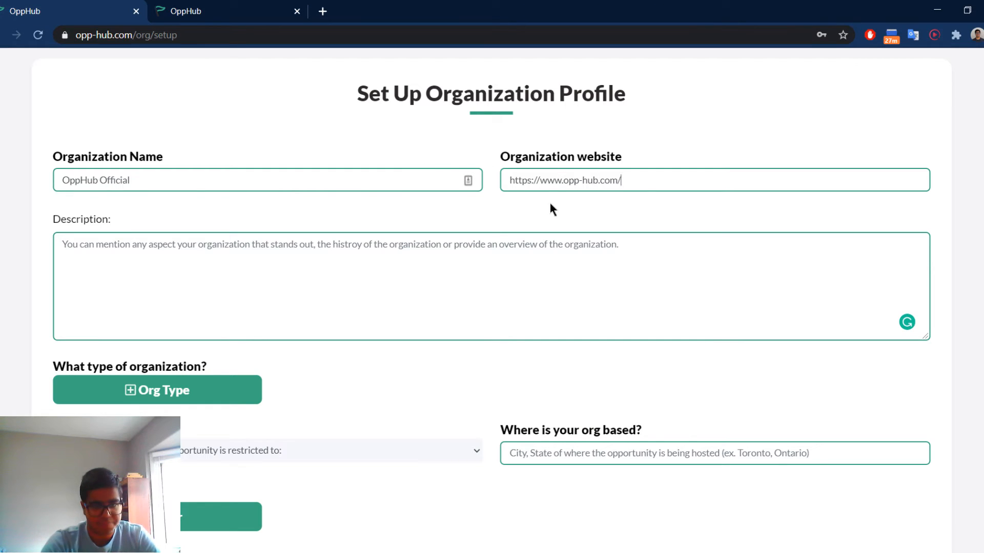
Enter ewrwer as the organization's description and slightly reduce the height of its text box.
{"action": "left_click", "coordinate": [366, 278]}
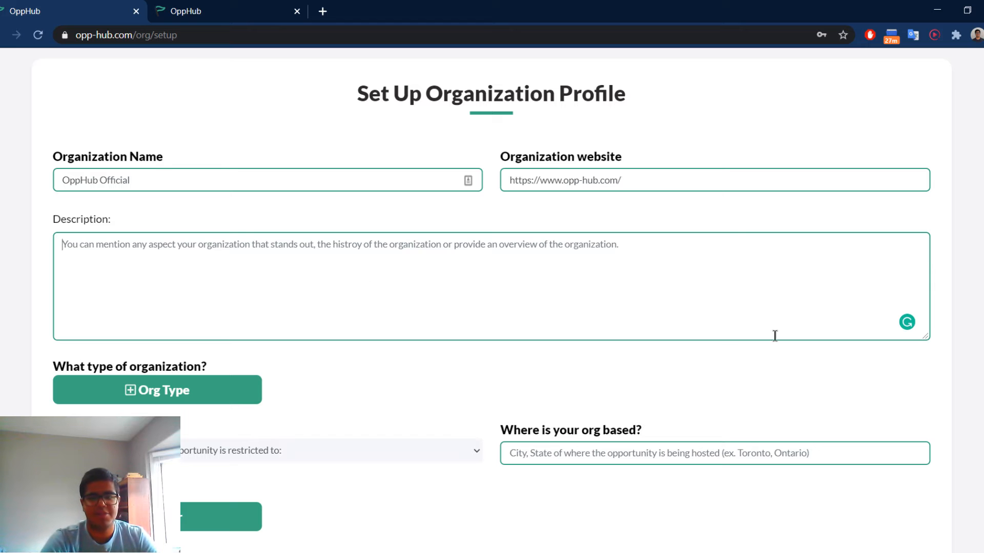
{"action": "type", "text": "ewrwer"}
{"action": "mouse_move", "coordinate": [924, 337]}
{"action": "left_mouse_down"}
{"action": "mouse_move", "coordinate": [925, 372]}
{"action": "mouse_move", "coordinate": [934, 328]}
{"action": "left_mouse_up"}
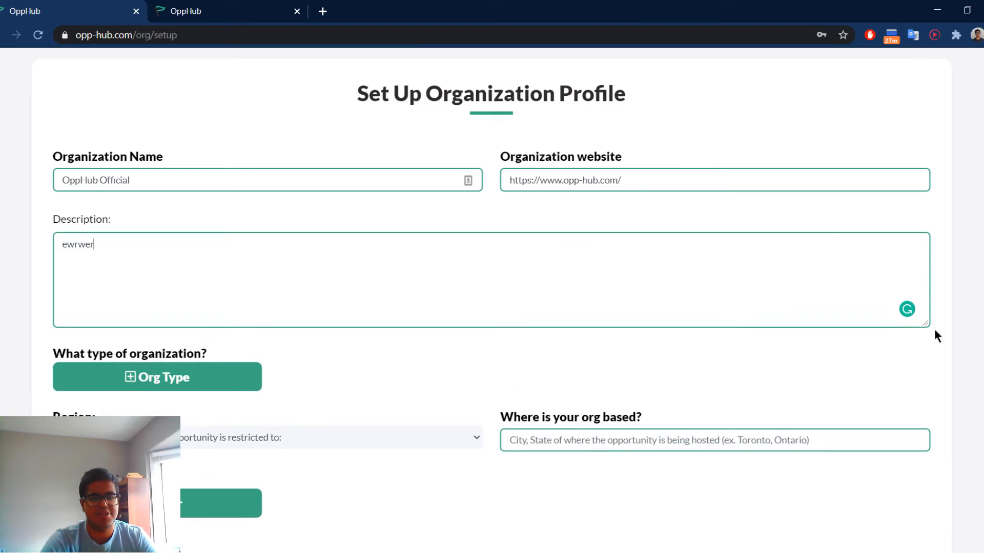
Add two organization type entries, setting the first one to High School and leaving the second blank.
{"action": "left_click", "coordinate": [125, 389]}
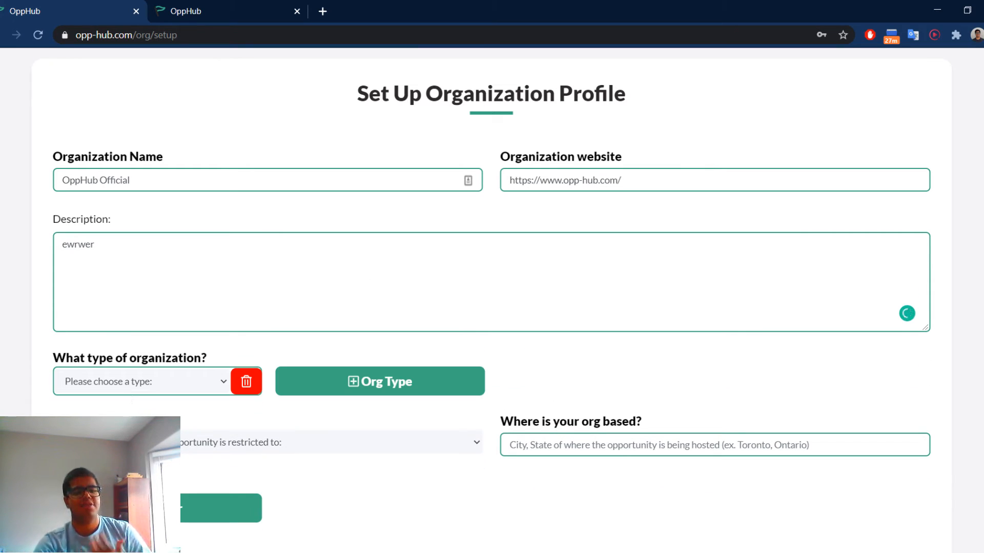
{"action": "left_click", "coordinate": [141, 380]}
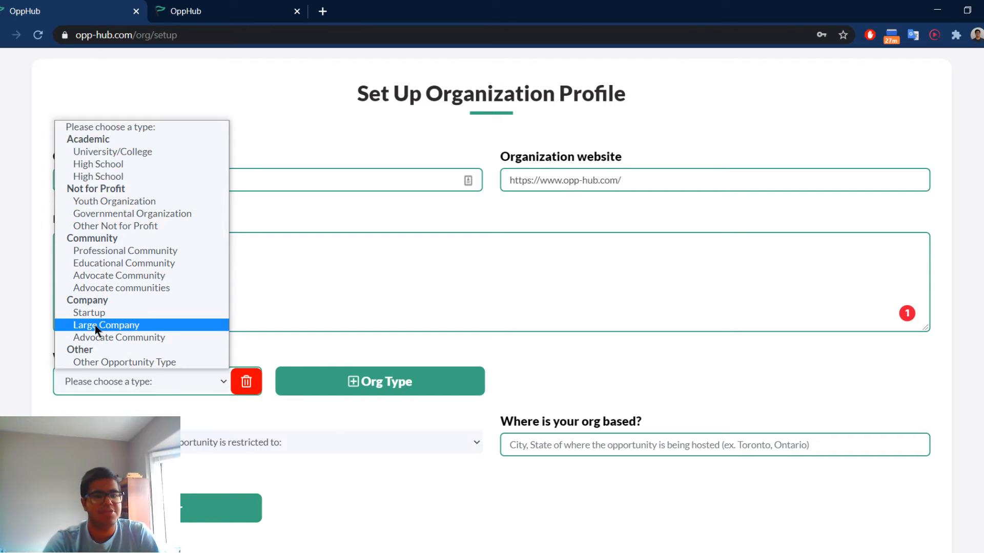
{"action": "left_click", "coordinate": [134, 164]}
{"action": "left_click", "coordinate": [360, 385]}
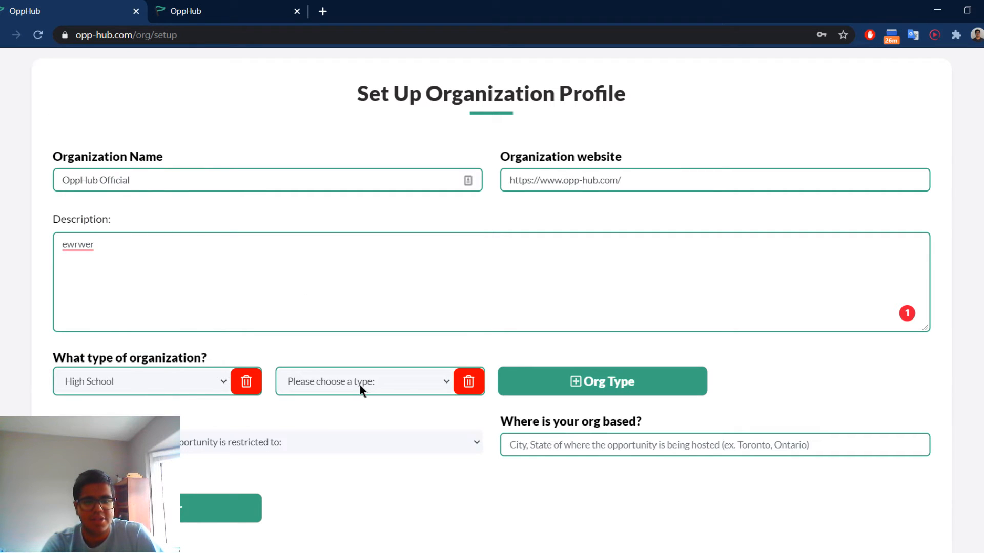
Remove the High School entry and set the remaining organization type to Youth Organization.
{"action": "left_click", "coordinate": [250, 388]}
{"action": "left_click", "coordinate": [162, 381]}
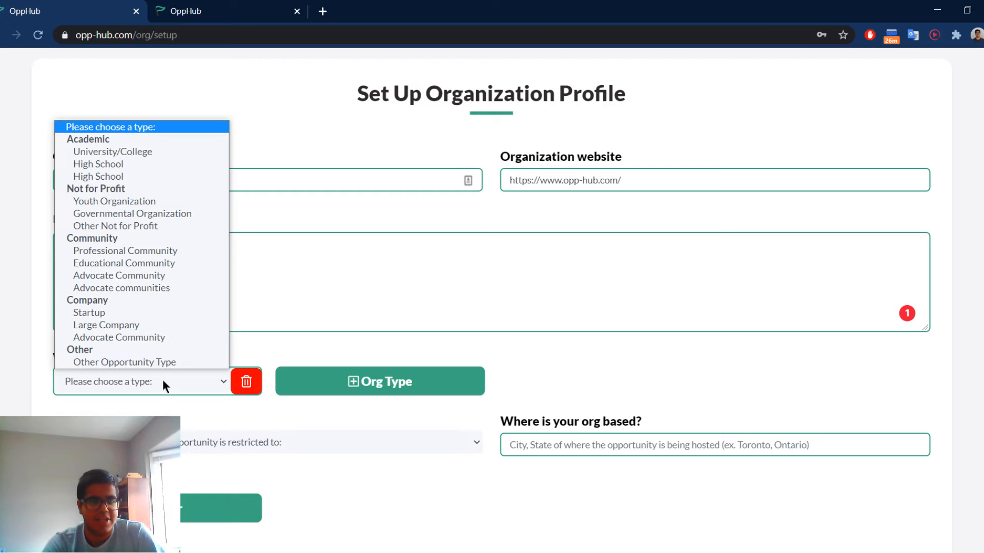
{"action": "left_click", "coordinate": [165, 204]}
Add Other Not for Profit as a second organization type, and try adding and removing a blank third entry.
{"action": "left_click", "coordinate": [354, 382]}
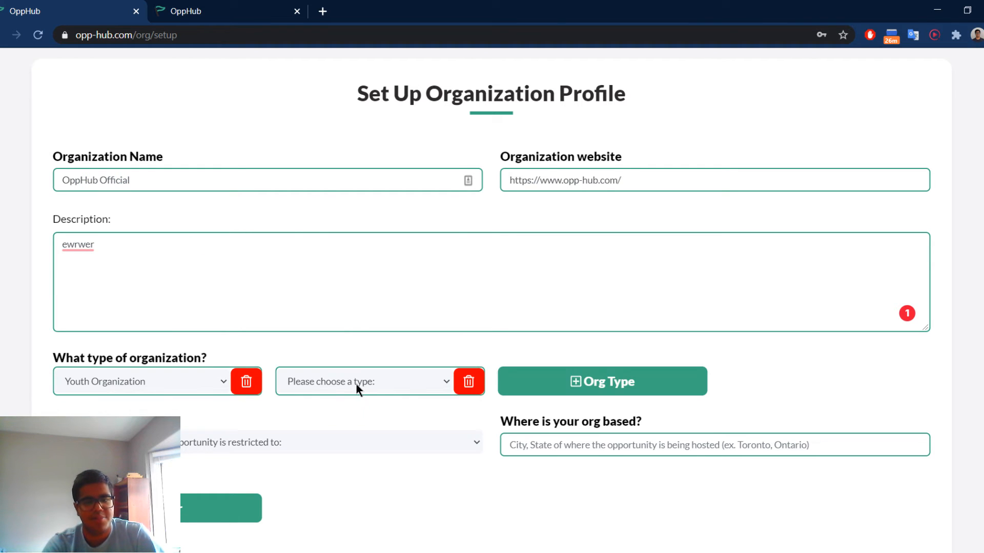
{"action": "left_click", "coordinate": [343, 382]}
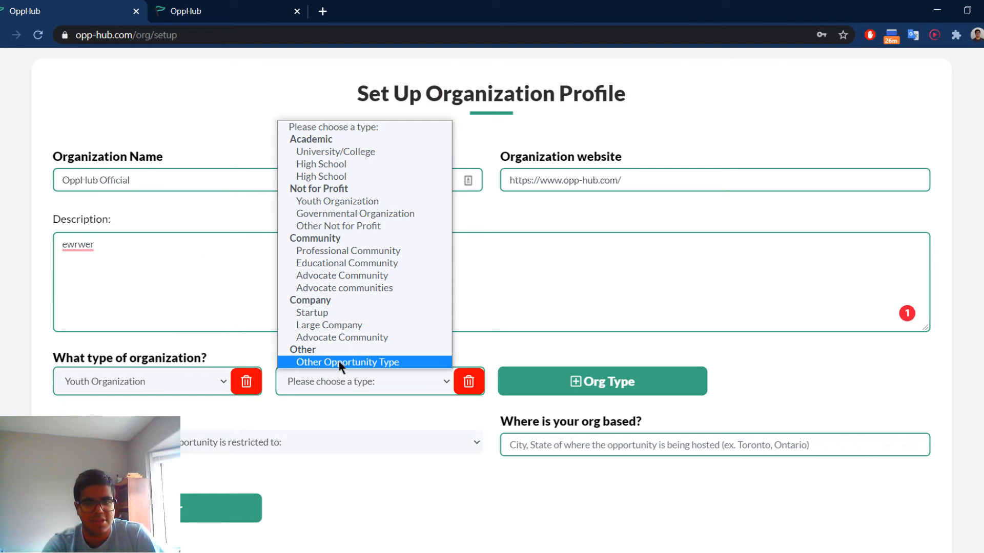
{"action": "left_click", "coordinate": [360, 229]}
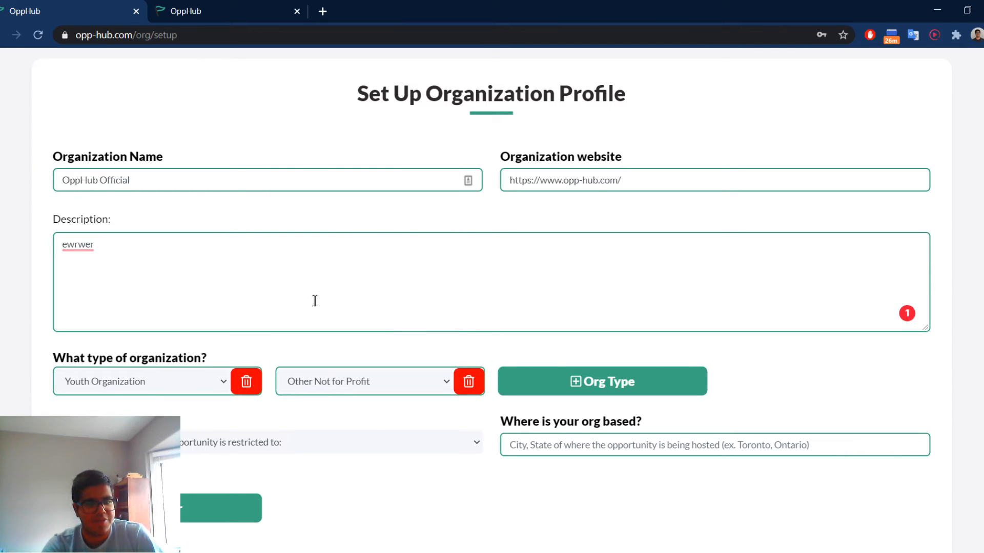
{"action": "left_click", "coordinate": [571, 382]}
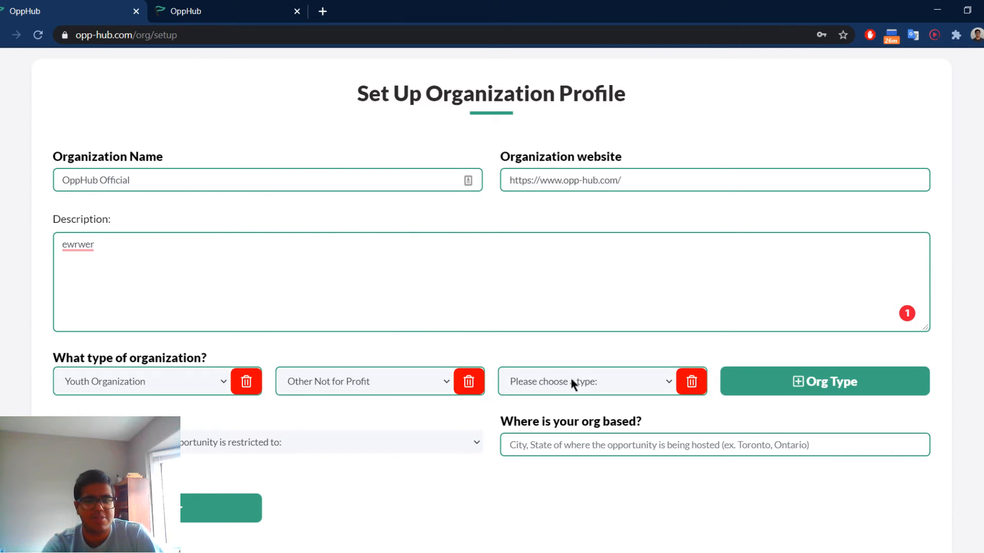
{"action": "left_click", "coordinate": [692, 381]}
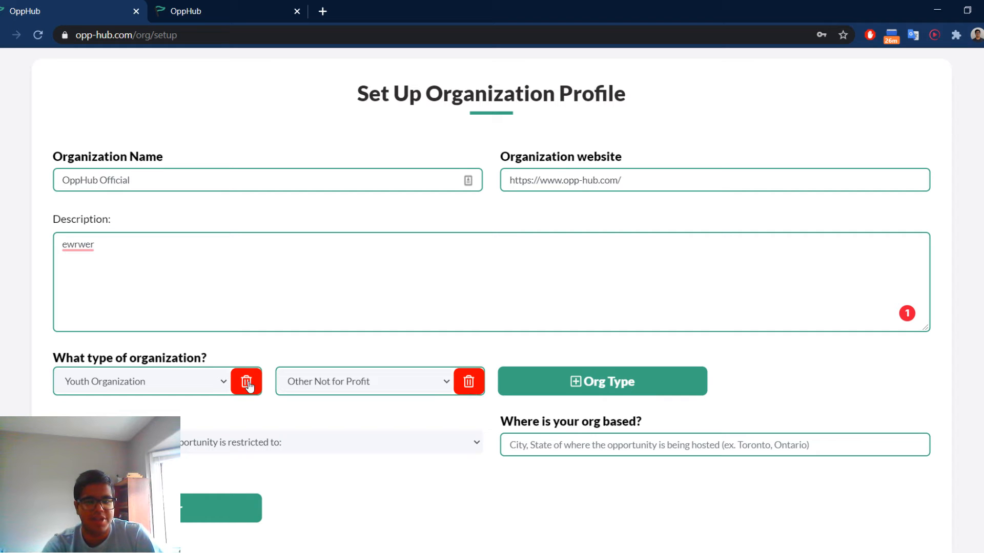
Look through the available regions and set the organization's region to International/Global.
{"action": "left_click", "coordinate": [220, 442]}
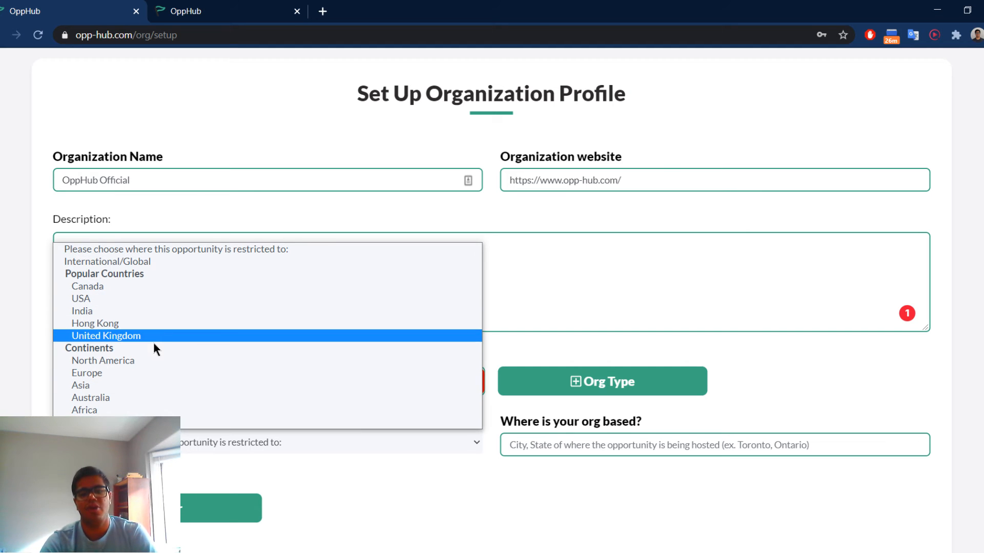
{"action": "left_click", "coordinate": [518, 347]}
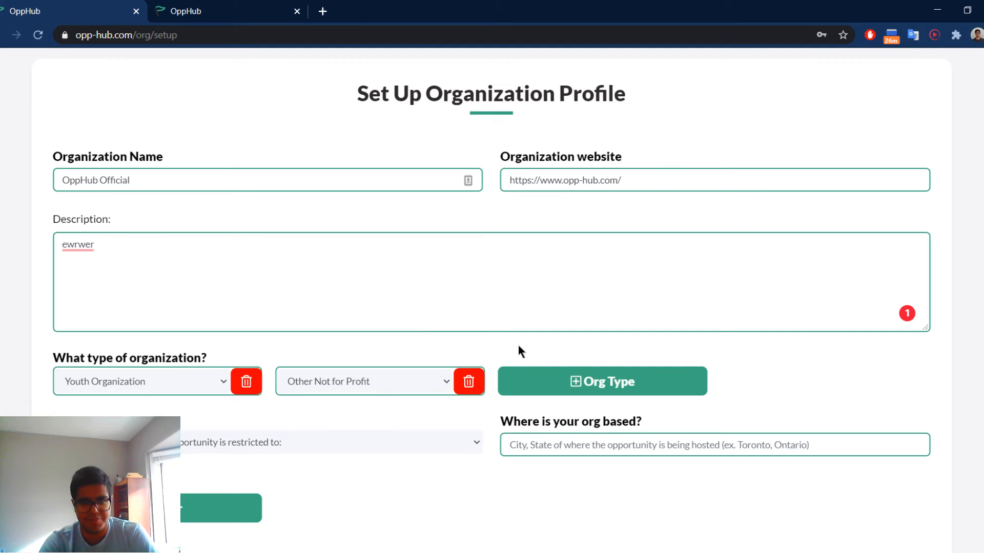
{"action": "left_click", "coordinate": [449, 442]}
{"action": "left_click", "coordinate": [140, 263]}
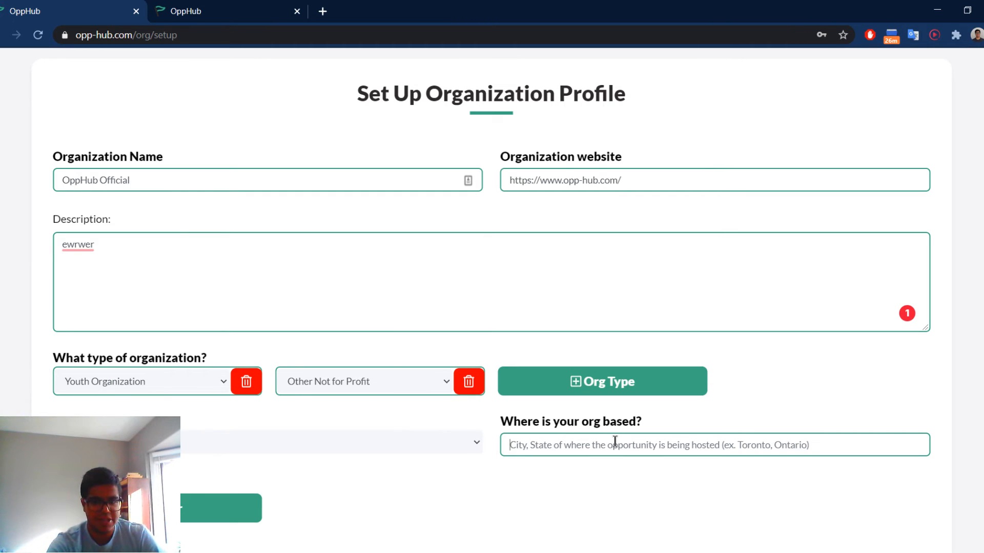
Enter Mississauga, Ontario, Canada as the place where the organization is based.
{"action": "type", "text": "Mis"}
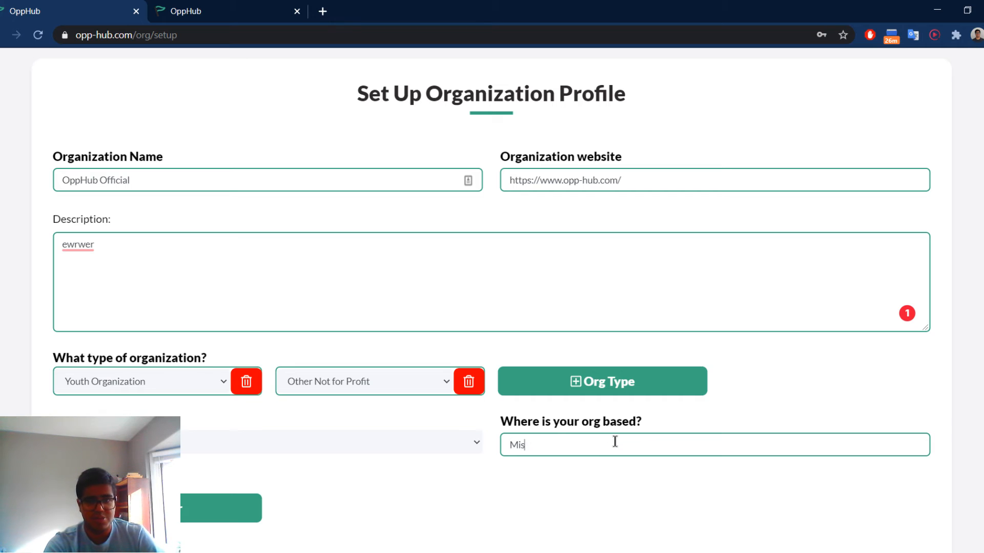
{"action": "type", "text": "sissauga, Canada, I"}
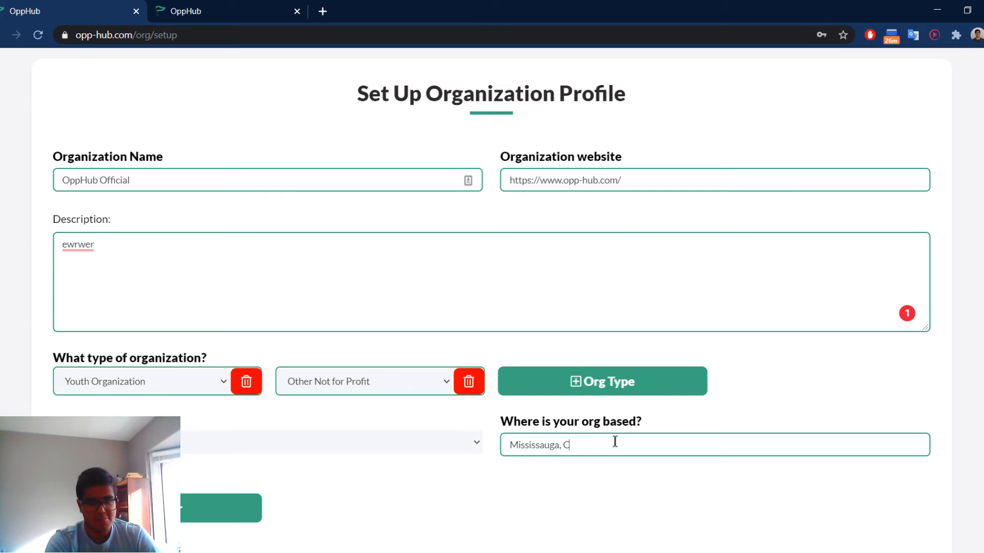
{"action": "key", "text": "BackSpace"}
{"action": "key", "text": "BackSpace"}
{"action": "key", "text": "BackSpace"}
{"action": "key", "text": "BackSpace"}
{"action": "key", "text": "BackSpace"}
{"action": "key", "text": "BackSpace"}
{"action": "key", "text": "BackSpace"}
{"action": "key", "text": "BackSpace"}
{"action": "key", "text": "BackSpace"}
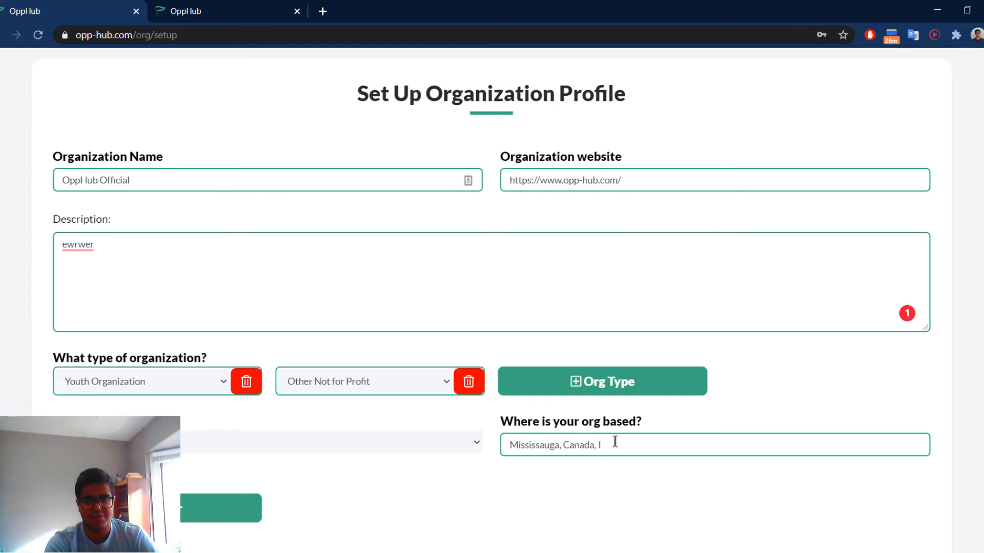
{"action": "type", "text": "Onta"}
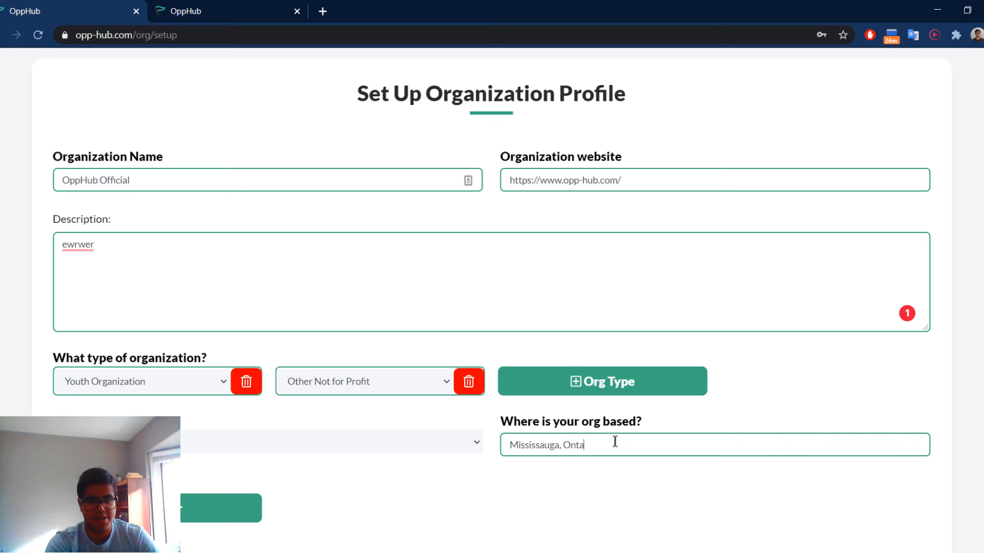
{"action": "type", "text": "rio, Canada"}
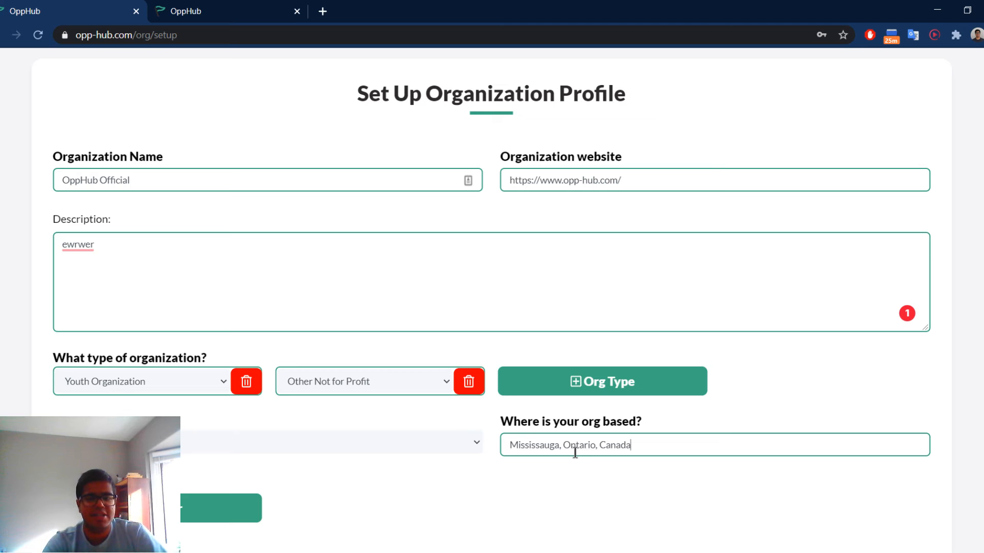
Add Social/Civic (Diversity, Social Problems, etc.) as the organization's first sector.
{"action": "scroll", "coordinate": [321, 457], "scroll_direction": "down", "scroll_amount": 3}
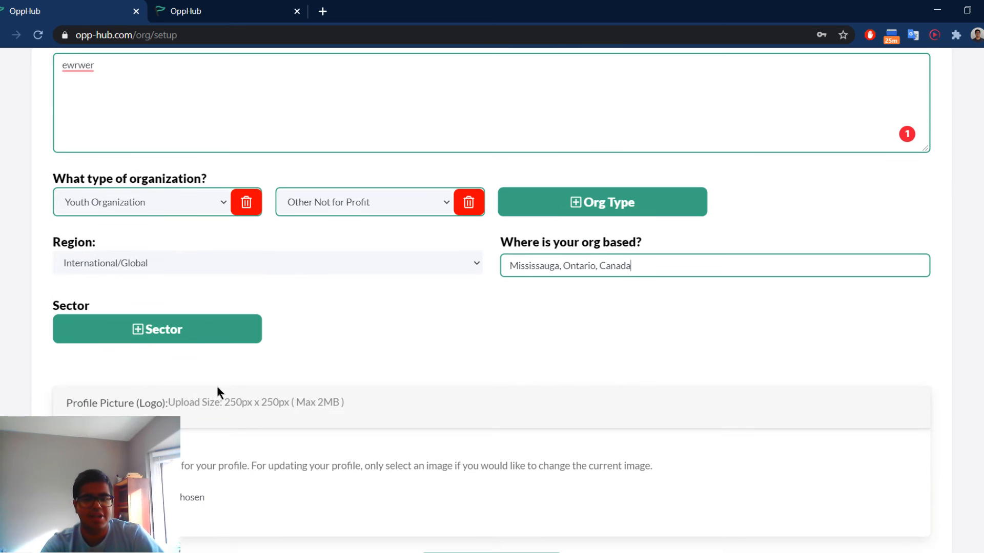
{"action": "left_click", "coordinate": [170, 338]}
{"action": "left_click", "coordinate": [171, 336]}
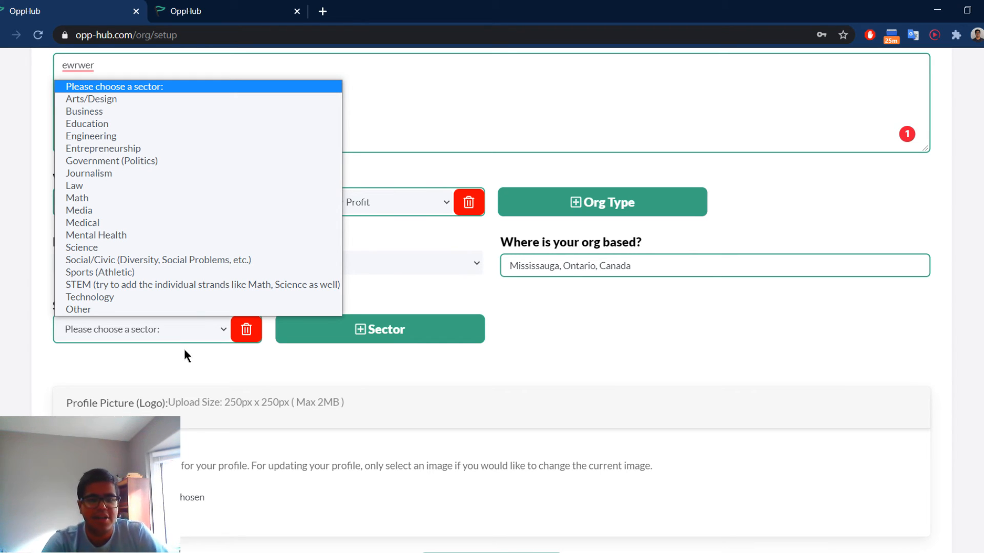
{"action": "left_click", "coordinate": [161, 260]}
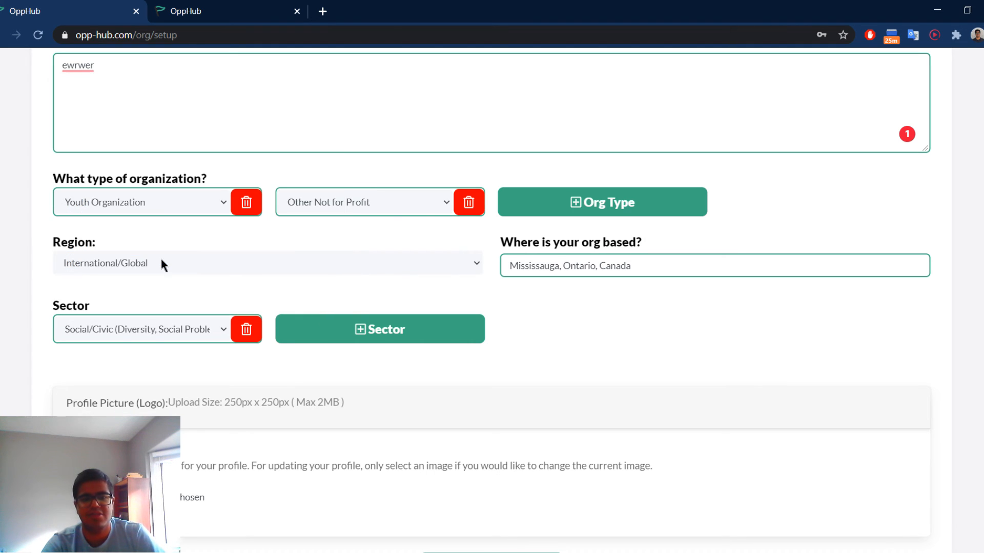
Add Technology and Other as the organization's second and third sectors.
{"action": "left_click", "coordinate": [360, 338]}
{"action": "left_click", "coordinate": [361, 329]}
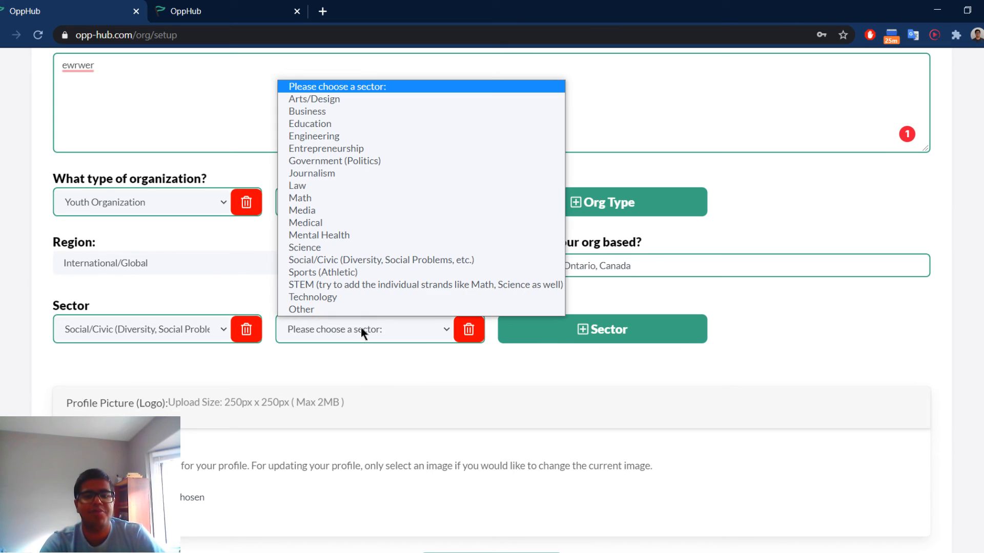
{"action": "left_click", "coordinate": [367, 298]}
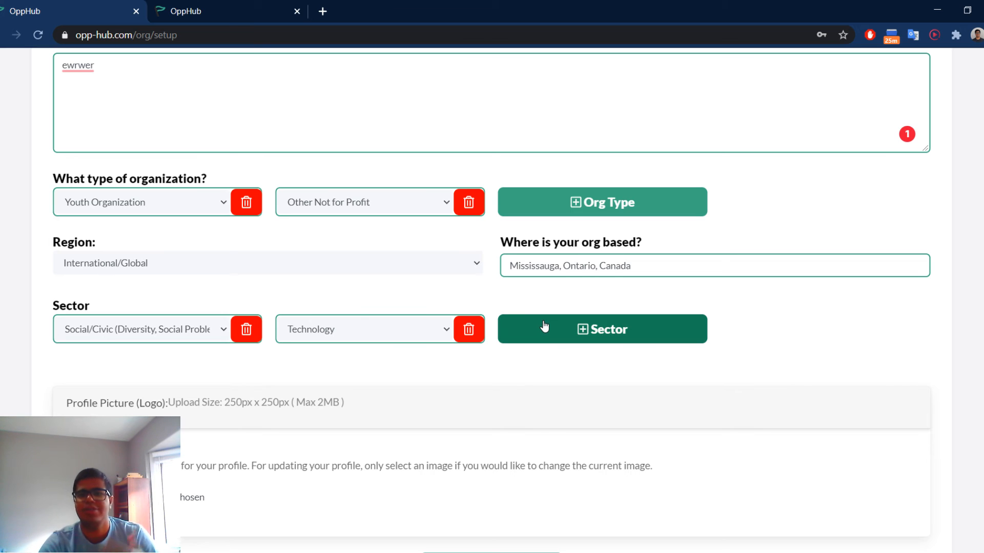
{"action": "left_click", "coordinate": [544, 326]}
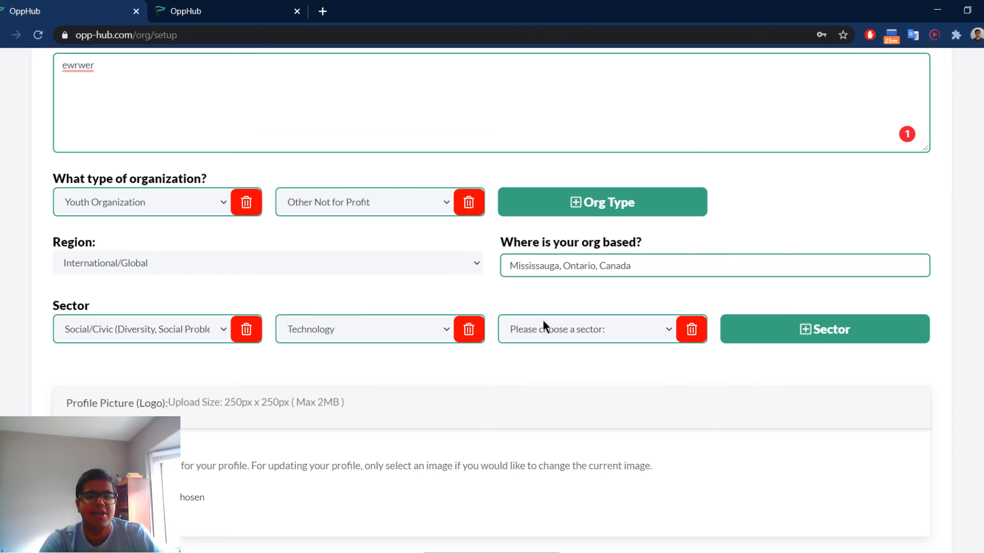
{"action": "left_click", "coordinate": [542, 322]}
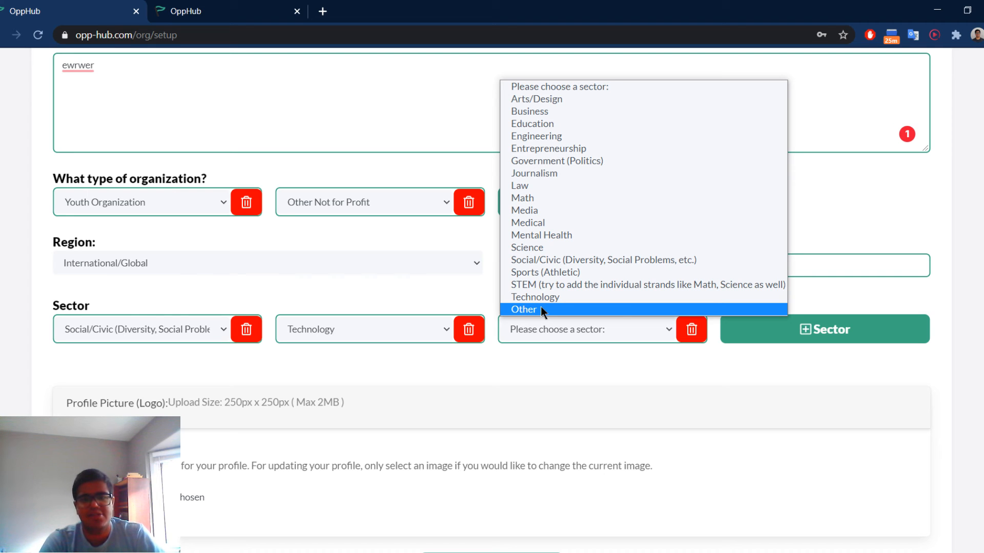
{"action": "left_click", "coordinate": [541, 308]}
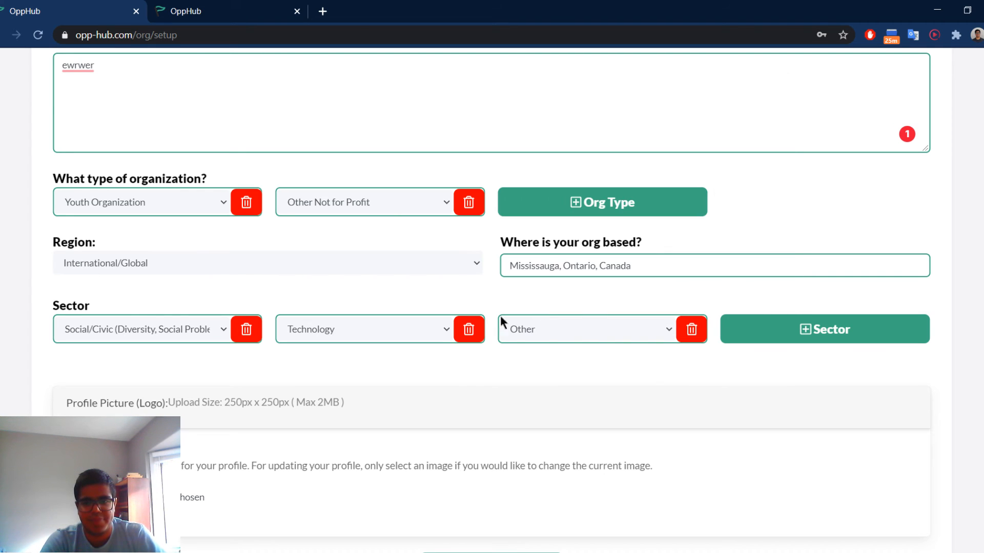
Choose Green Bg logo.png from the Downloads folder as the organization's profile picture.
{"action": "scroll", "coordinate": [399, 415], "scroll_direction": "down", "scroll_amount": 1}
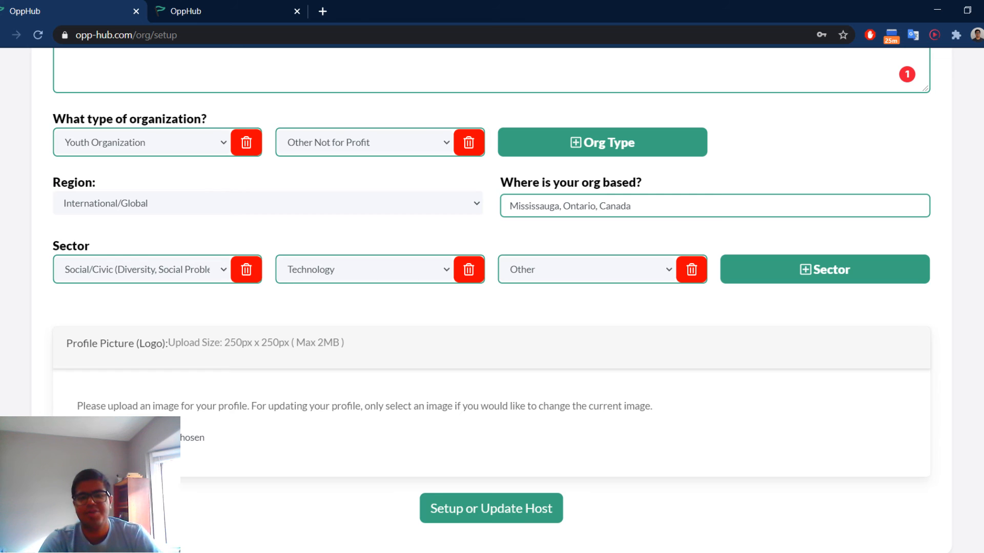
{"action": "left_click", "coordinate": [114, 438]}
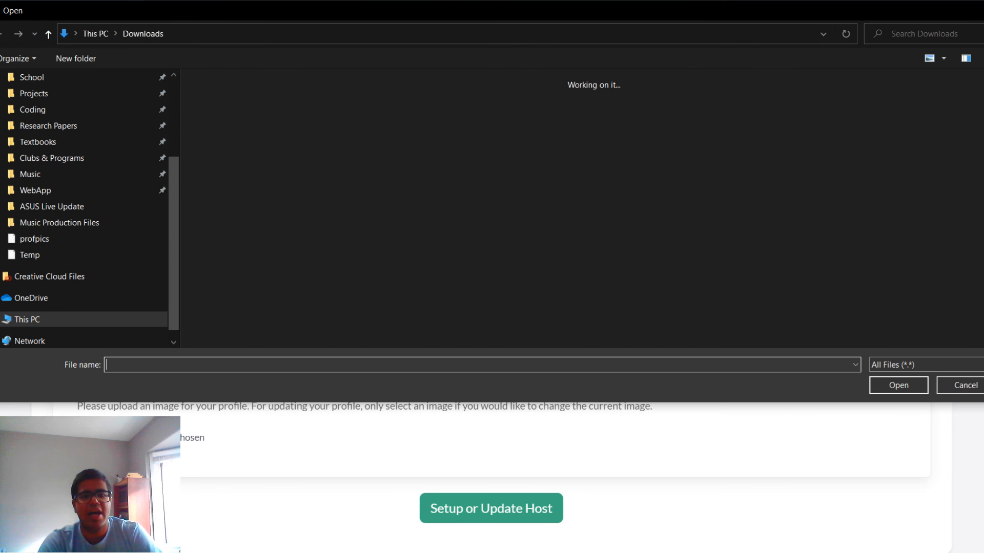
{"action": "left_click", "coordinate": [232, 148]}
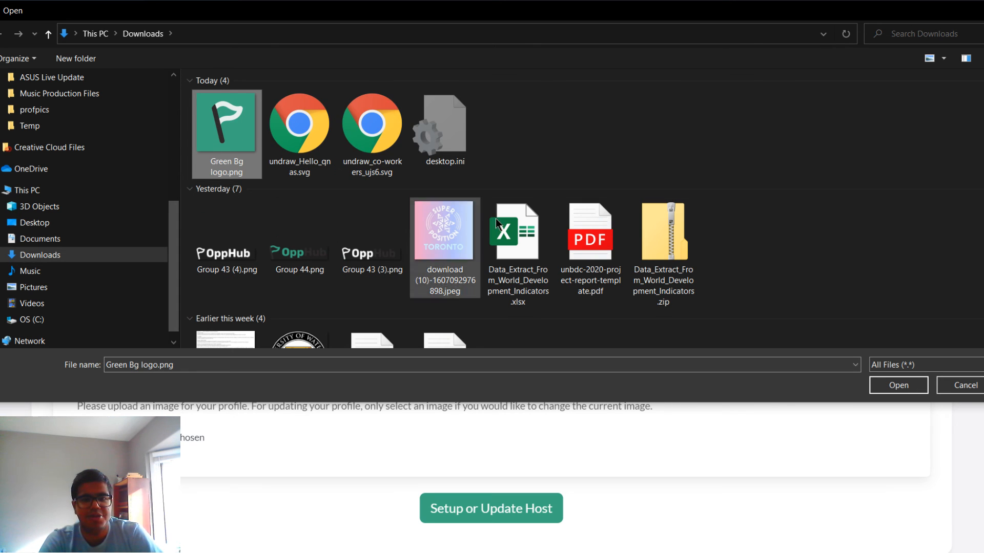
{"action": "left_click", "coordinate": [898, 386]}
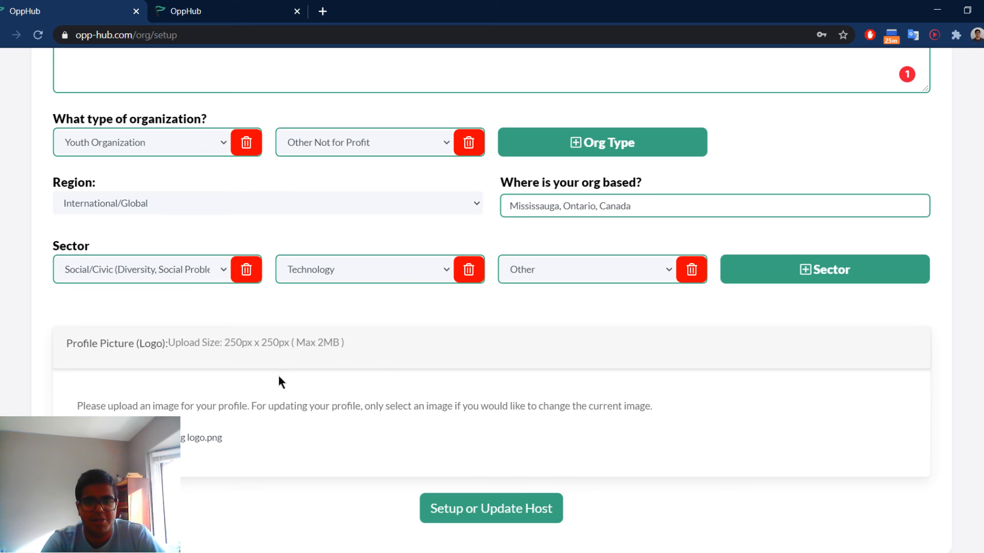
Check over the completed organization profile form and submit it.
{"action": "scroll", "coordinate": [278, 377], "scroll_direction": "up", "scroll_amount": 5}
{"action": "scroll", "coordinate": [767, 255], "scroll_direction": "down", "scroll_amount": 5}
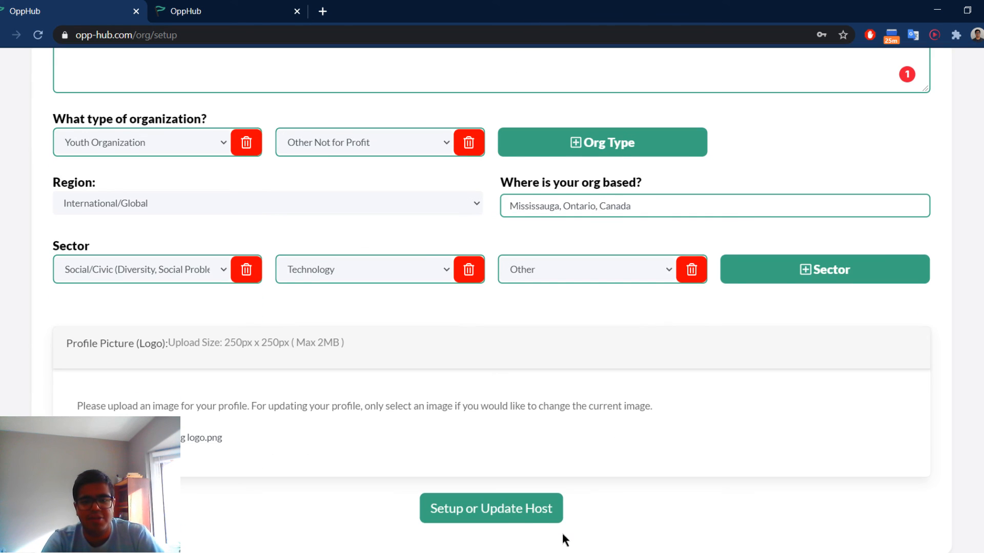
{"action": "left_click", "coordinate": [512, 514]}
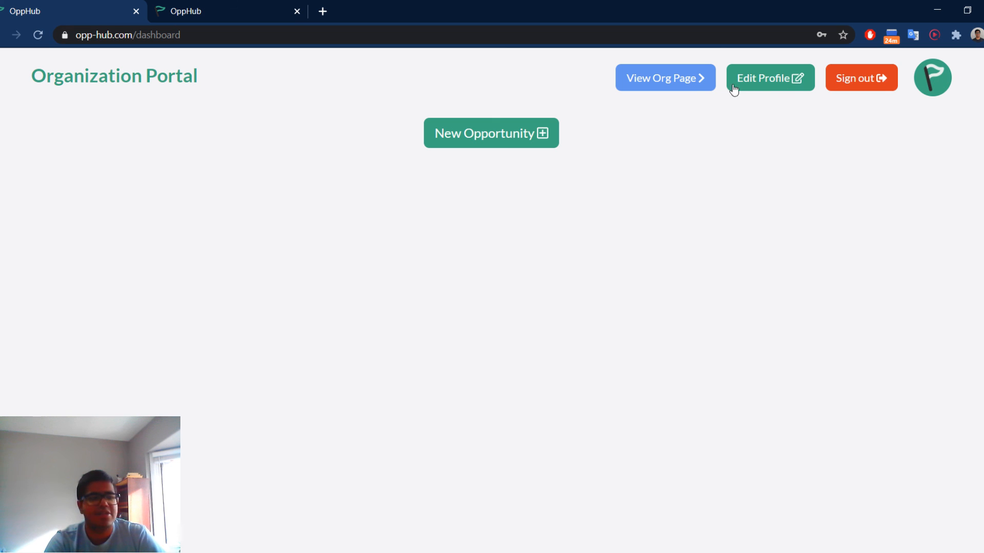
Open the organization profile for editing and look over its saved entries.
{"action": "left_click", "coordinate": [792, 88]}
{"action": "scroll", "coordinate": [790, 86], "scroll_direction": "down", "scroll_amount": 5}
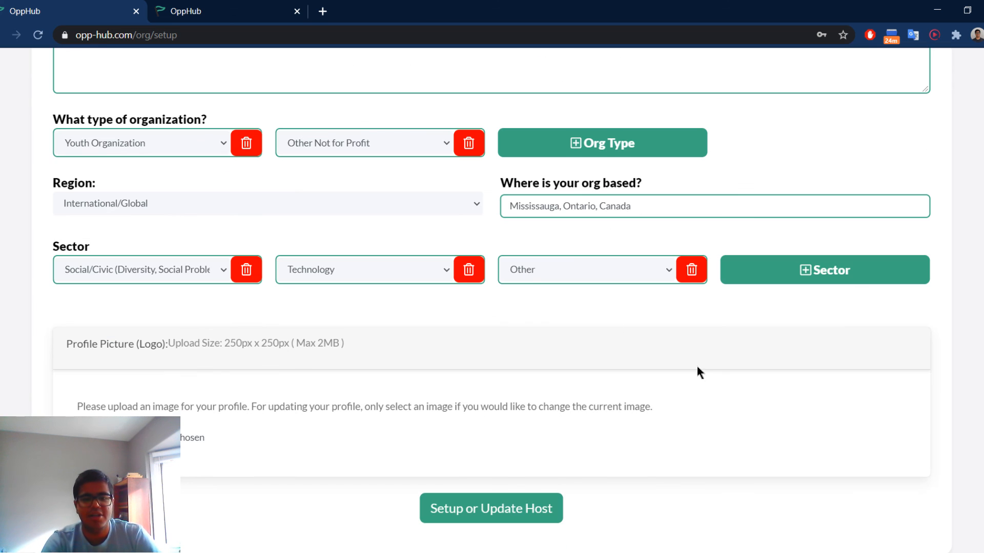
{"action": "scroll", "coordinate": [325, 303], "scroll_direction": "up", "scroll_amount": 5}
{"action": "scroll", "coordinate": [312, 346], "scroll_direction": "down", "scroll_amount": 5}
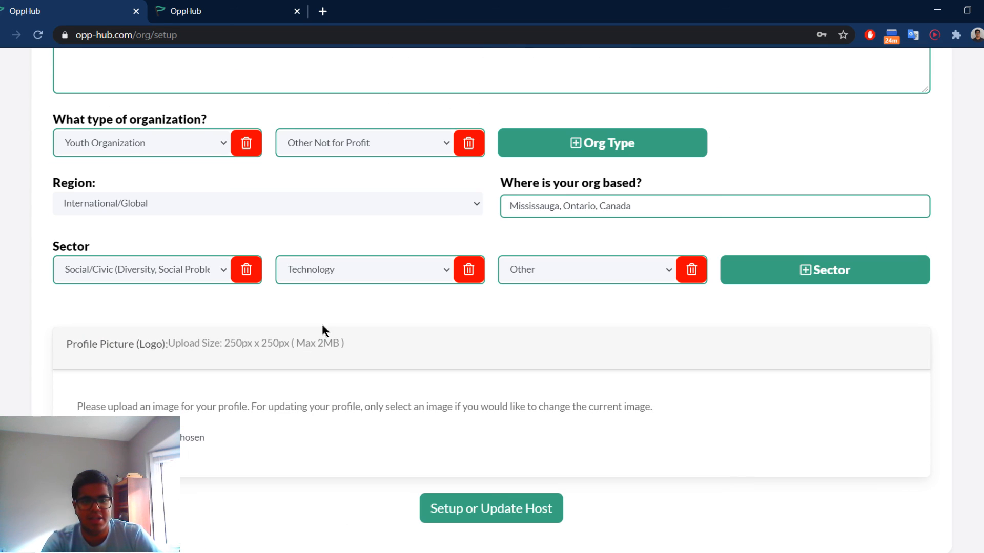
Add Governmental Organization as a third organization type and save the updated profile.
{"action": "left_click", "coordinate": [554, 143]}
{"action": "left_click", "coordinate": [554, 143]}
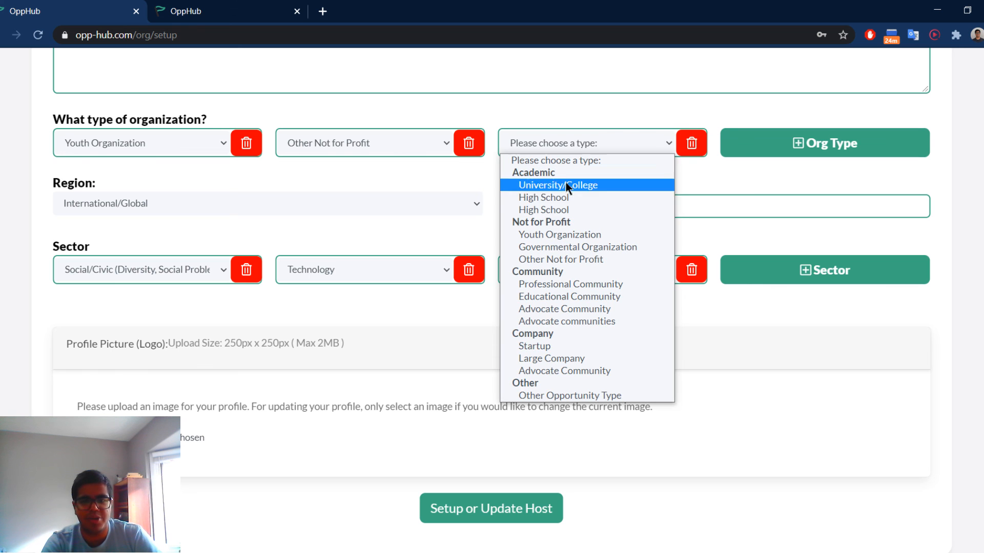
{"action": "left_click", "coordinate": [566, 248]}
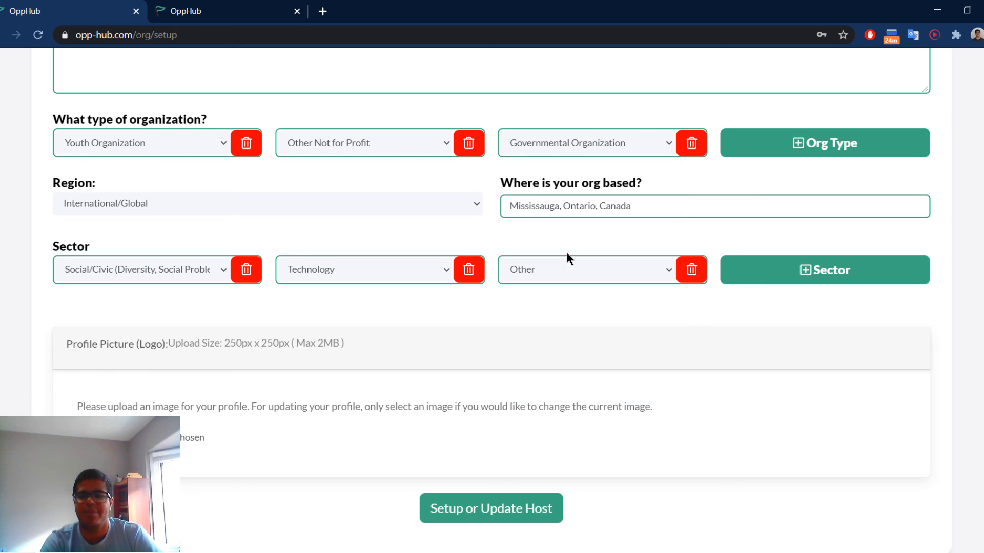
{"action": "left_click", "coordinate": [512, 522]}
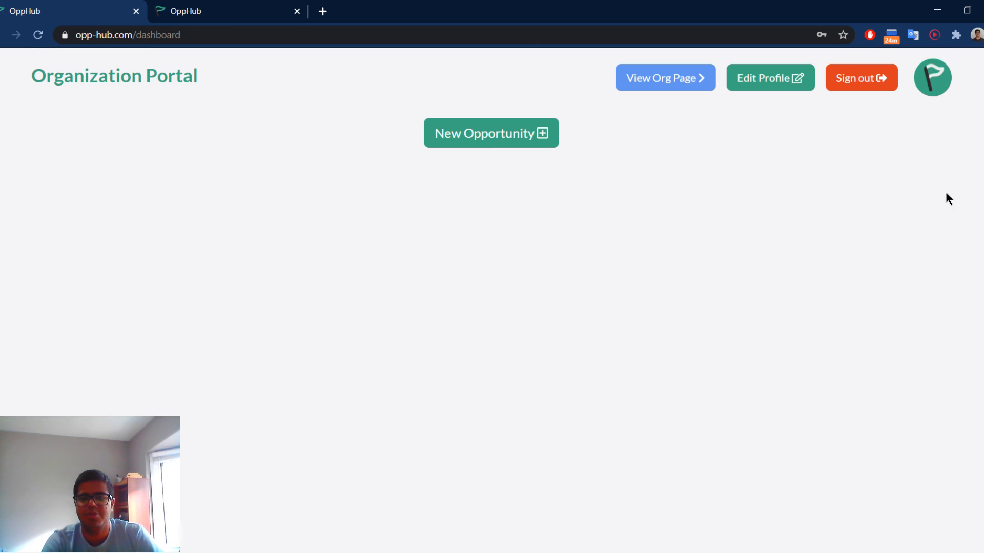